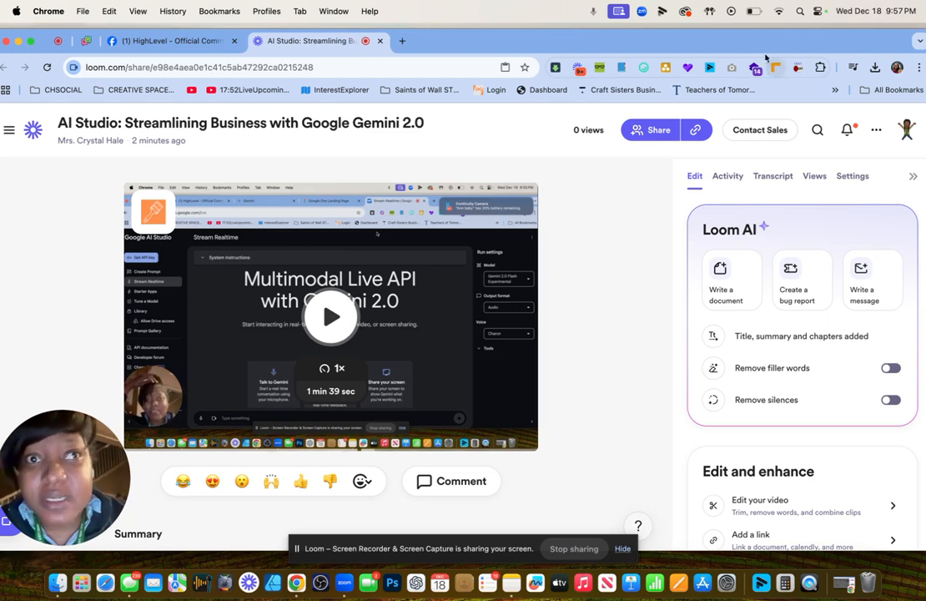
# Drag on the Loom share page of the 'AI Studio: Streamlining Business with Google Gemini 2.0' video.
pyautogui.moveTo(127, 448); pyautogui.dragTo(152, 272)
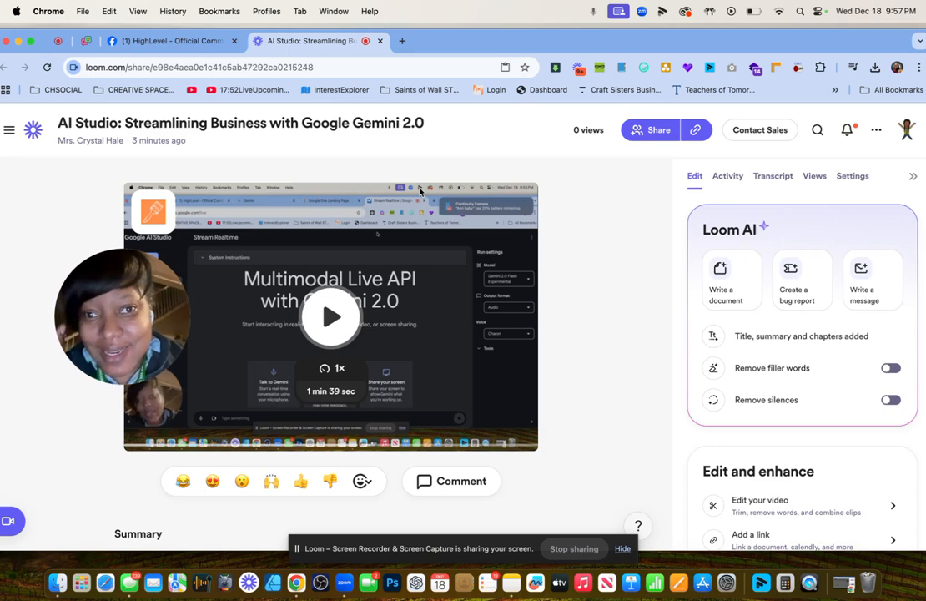
# In a new tab, search Google for 'google ai studio' and open the Google AI Studio site.
pyautogui.click(401, 41)
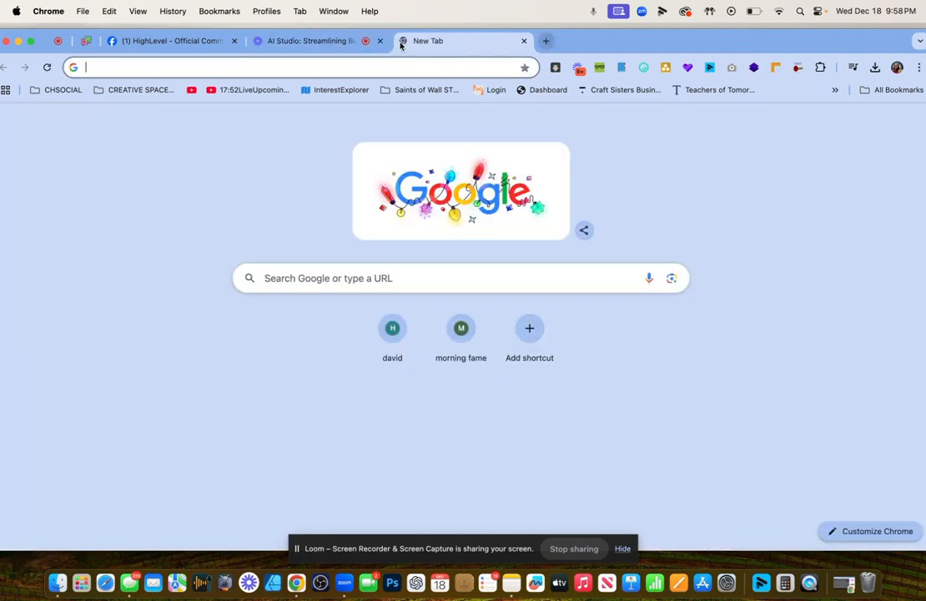
pyautogui.click(346, 69)
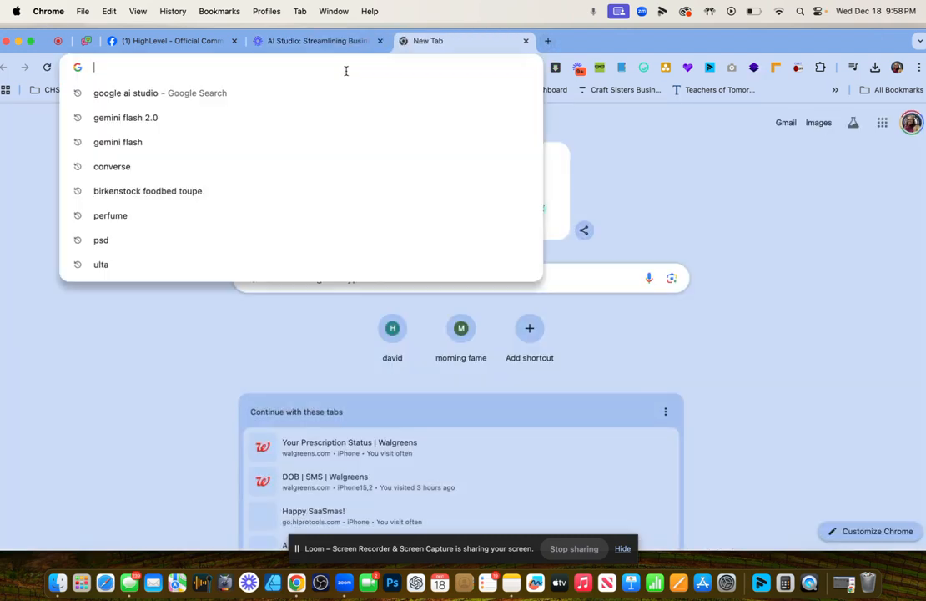
pyautogui.write('ai')
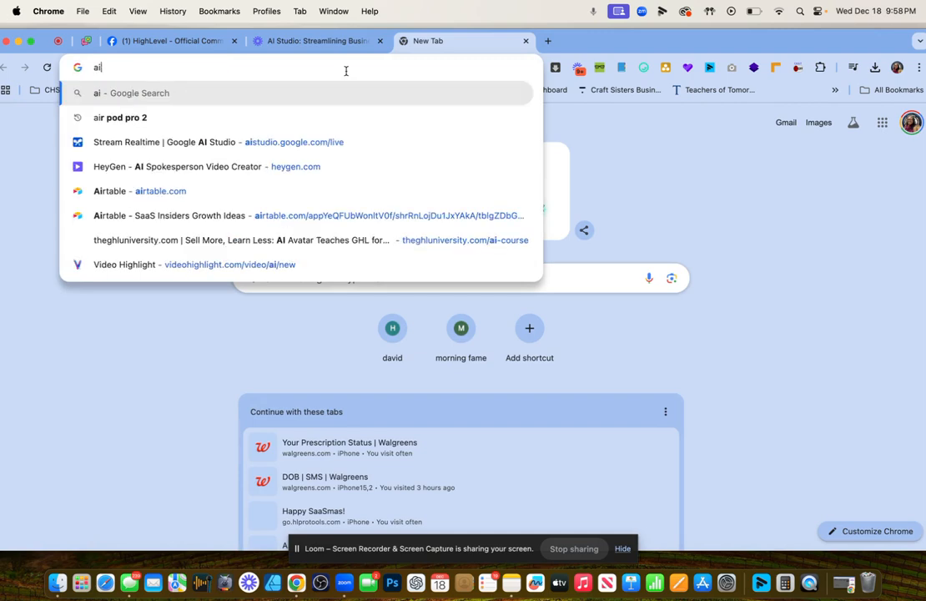
pyautogui.press('BackSpace')
pyautogui.press('BackSpace')
pyautogui.write('google ai s')
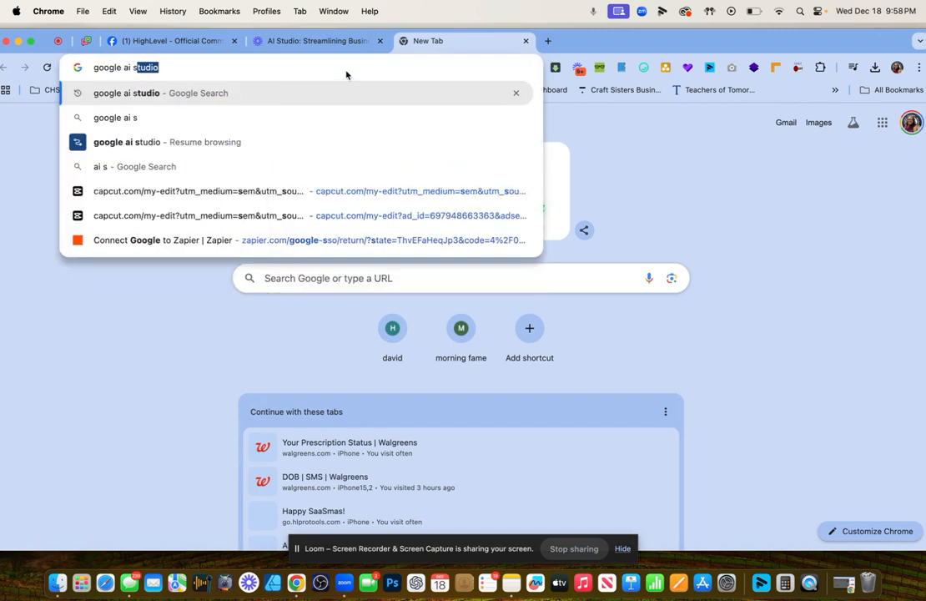
pyautogui.write('tudio')
pyautogui.press('Return')
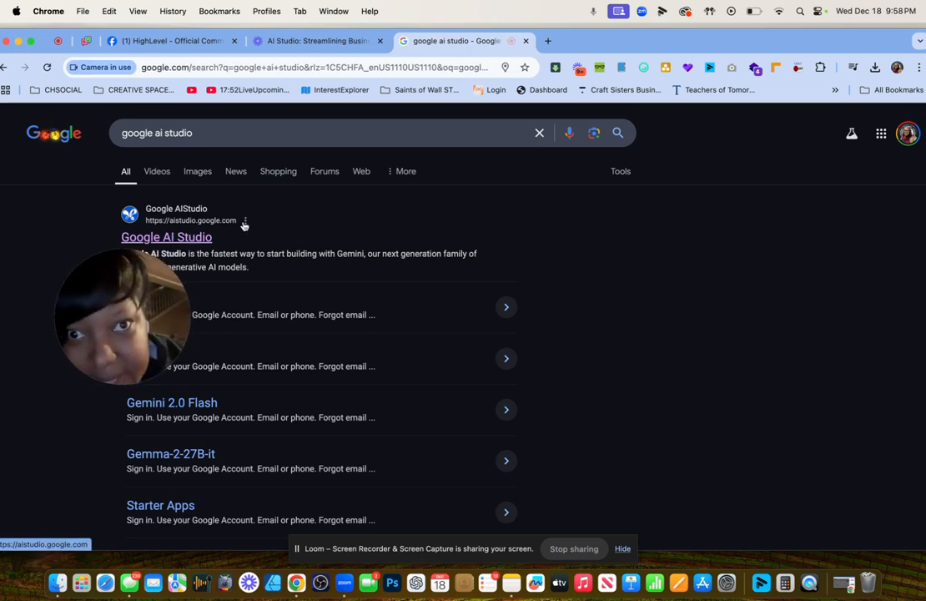
pyautogui.click(188, 238)
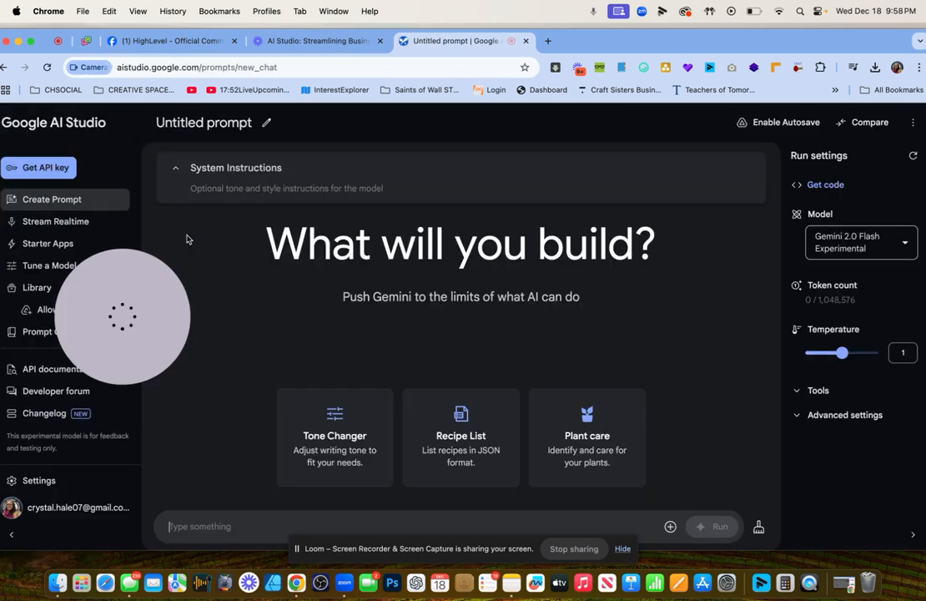
# Try Gemini 1.5 Pro, return to Gemini 2.0 Flash Experimental, then go to Stream Realtime.
pyautogui.moveTo(116, 306); pyautogui.dragTo(212, 212)
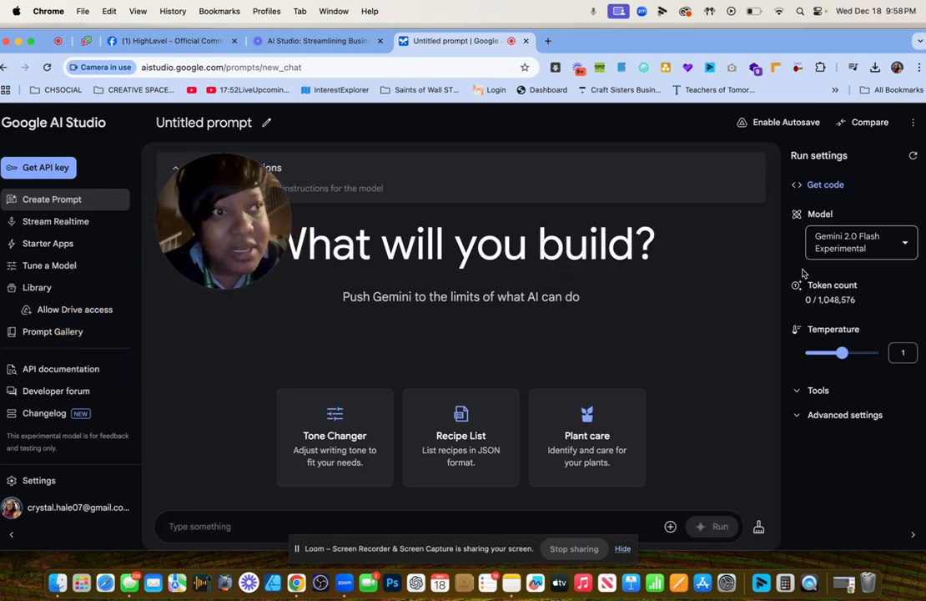
pyautogui.click(860, 242)
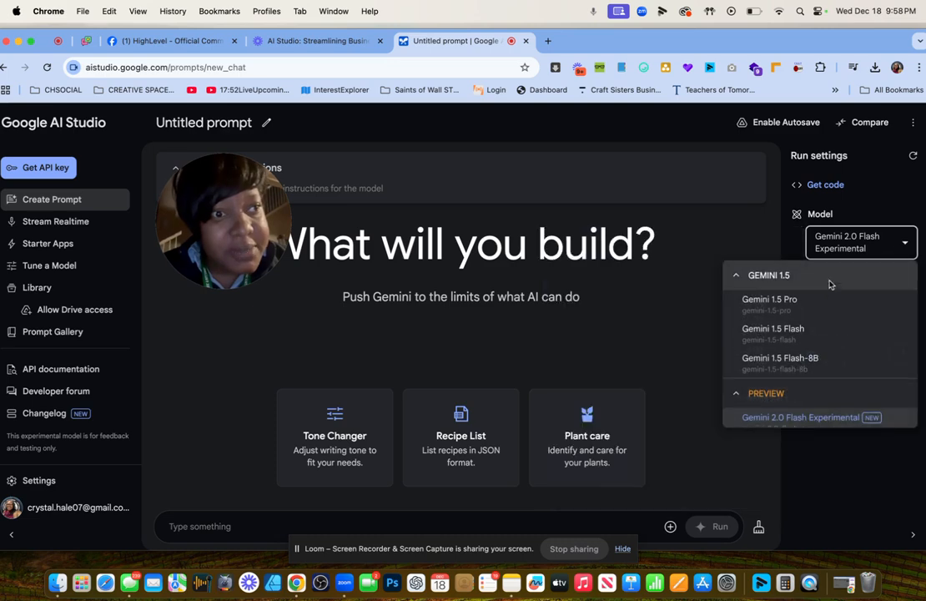
pyautogui.click(801, 301)
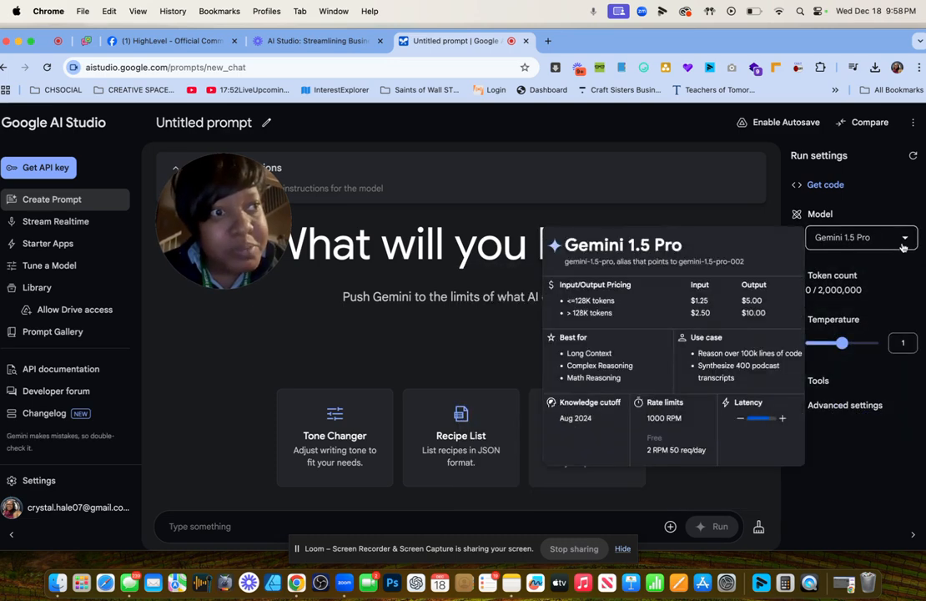
pyautogui.click(908, 240)
pyautogui.scroll(-1, 822, 342)
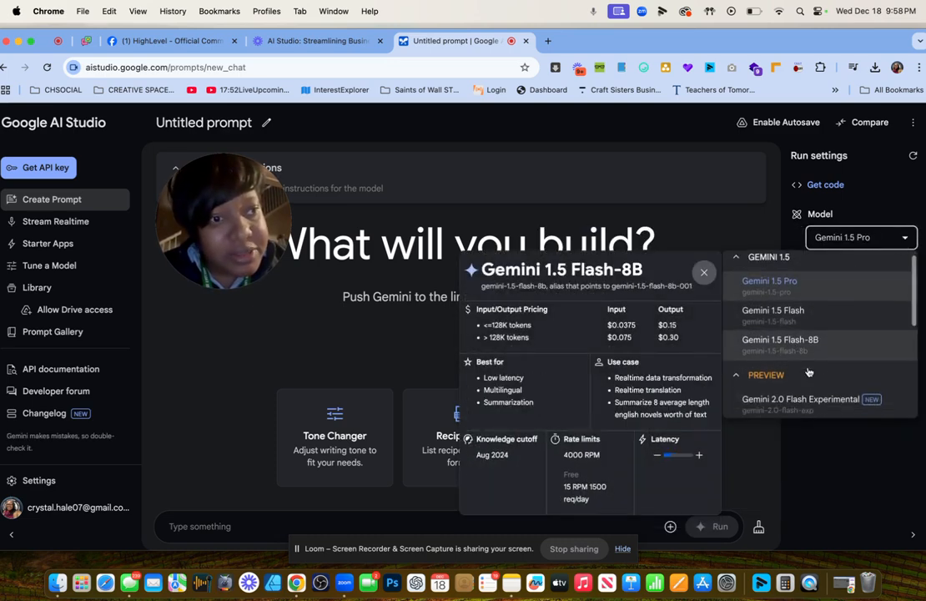
pyautogui.click(801, 367)
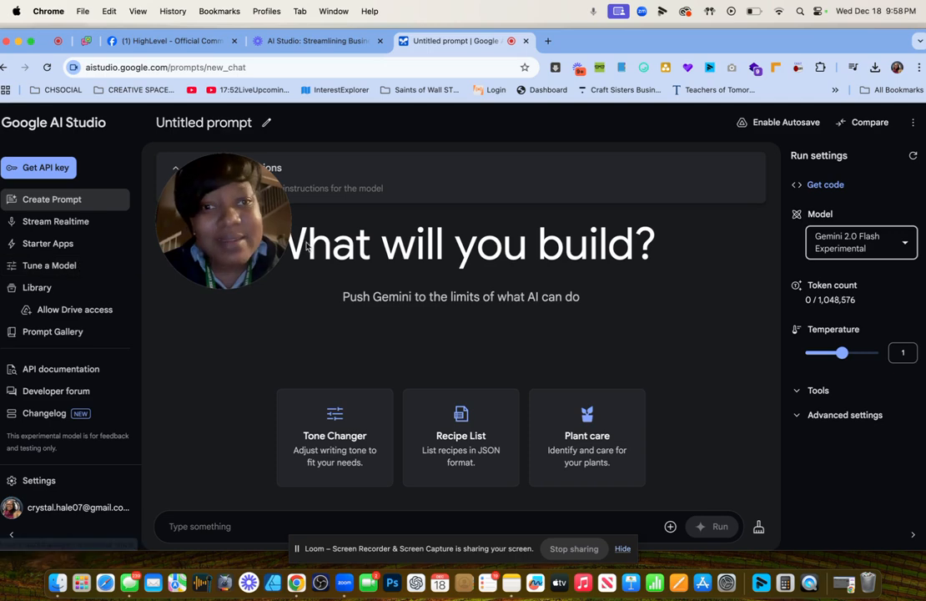
pyautogui.click(44, 228)
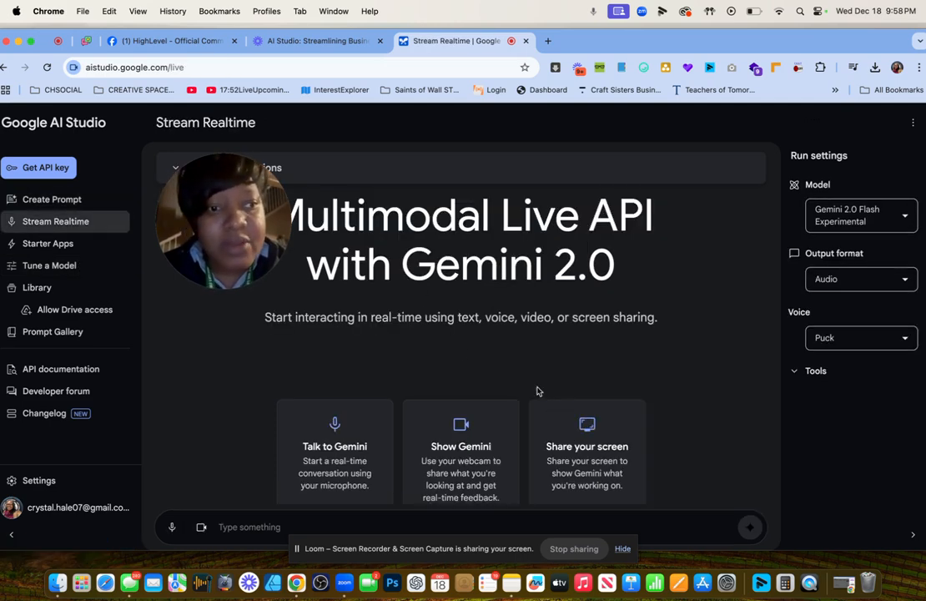
# Share the entire screen with Gemini in a live Stream Realtime session.
pyautogui.click(588, 427)
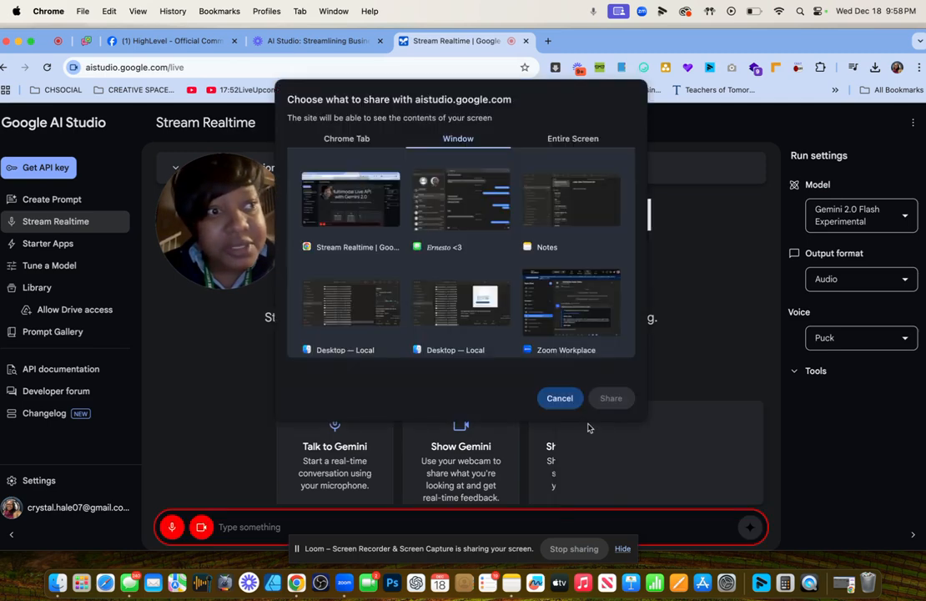
pyautogui.click(573, 139)
pyautogui.click(388, 226)
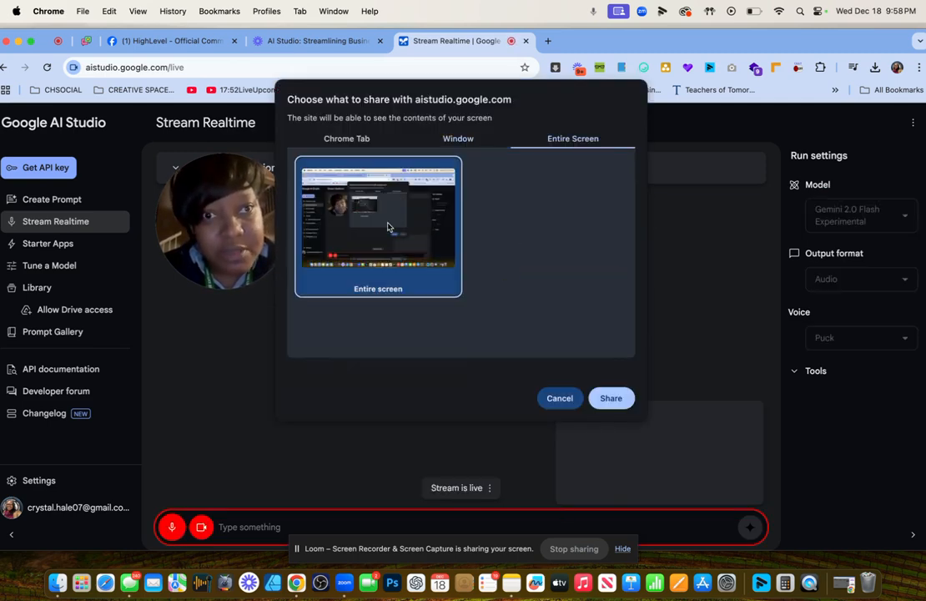
pyautogui.click(612, 398)
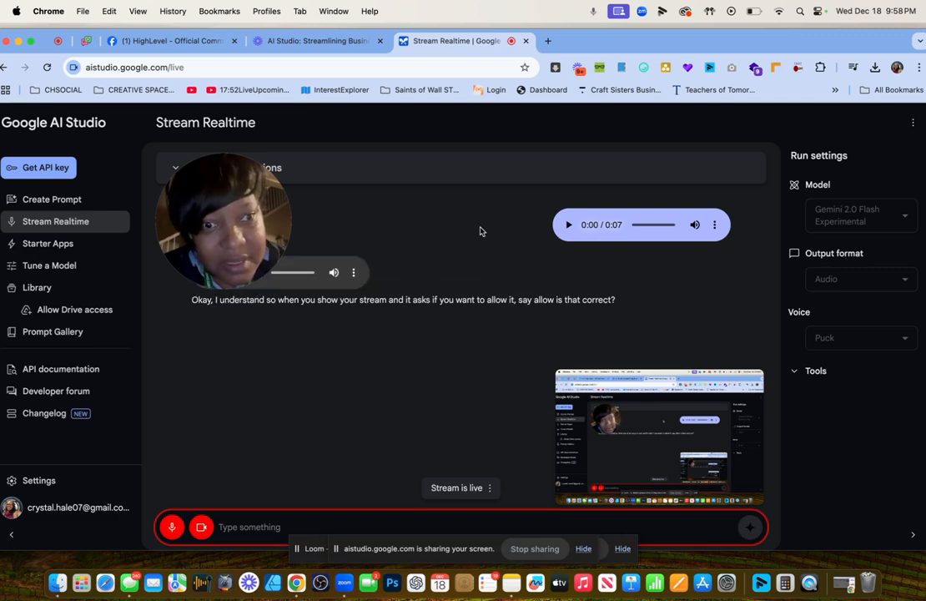
pyautogui.moveTo(221, 238); pyautogui.dragTo(641, 219)
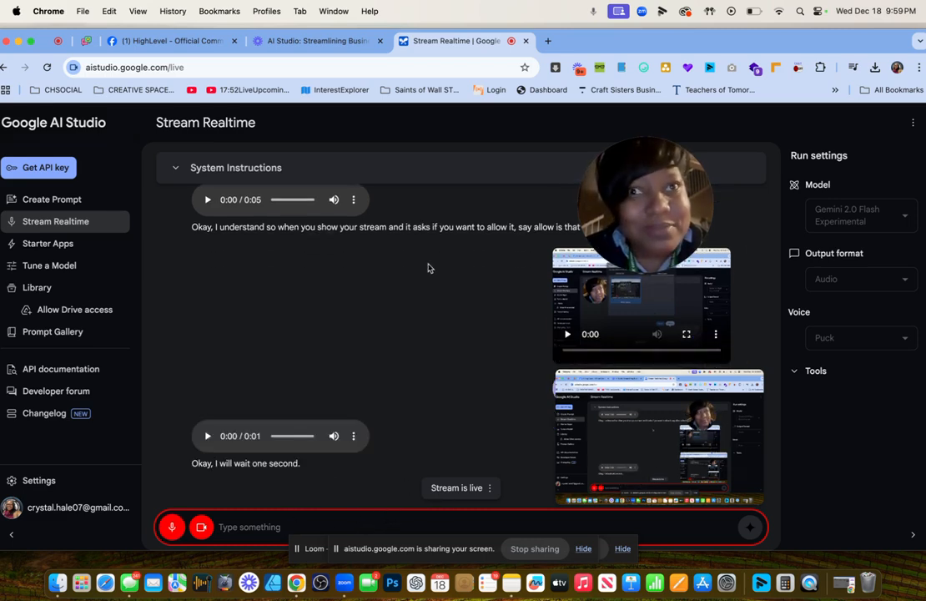
# Load app.creativespaceacademy.com in the HighLevel tab, correcting the mistyped 'creativespaceacadem' address.
pyautogui.click(198, 42)
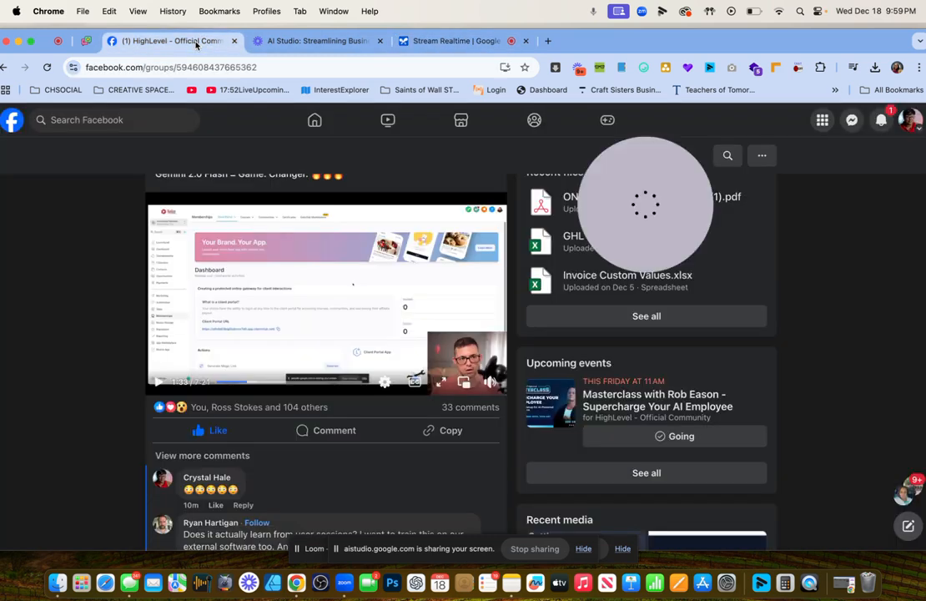
pyautogui.click(217, 68)
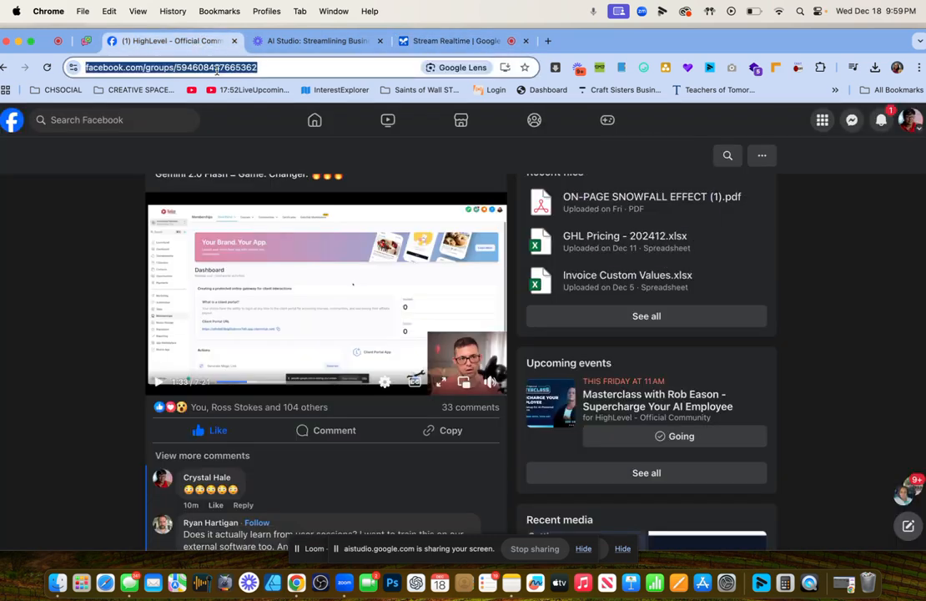
pyautogui.write('app.cre')
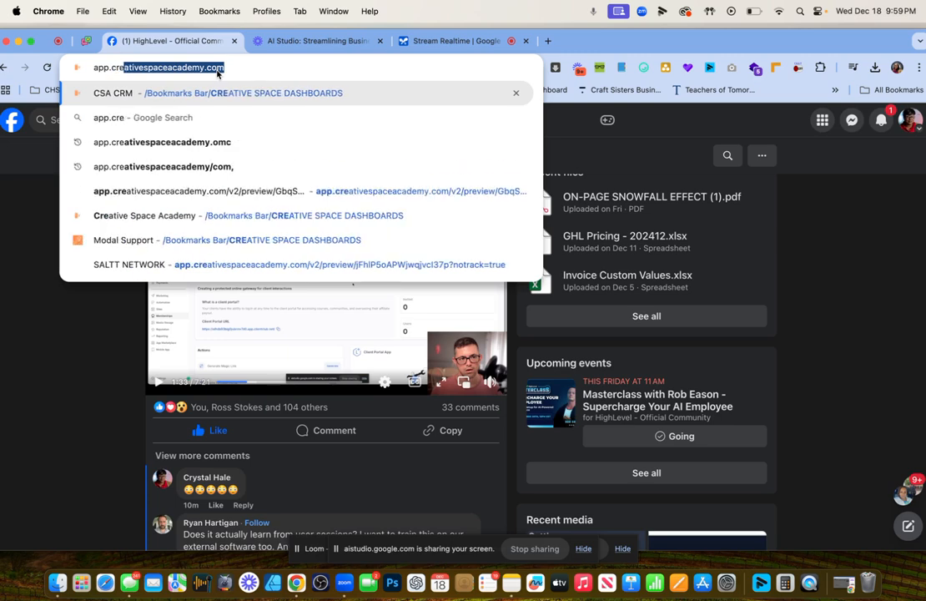
pyautogui.write('ativespaceacadem.')
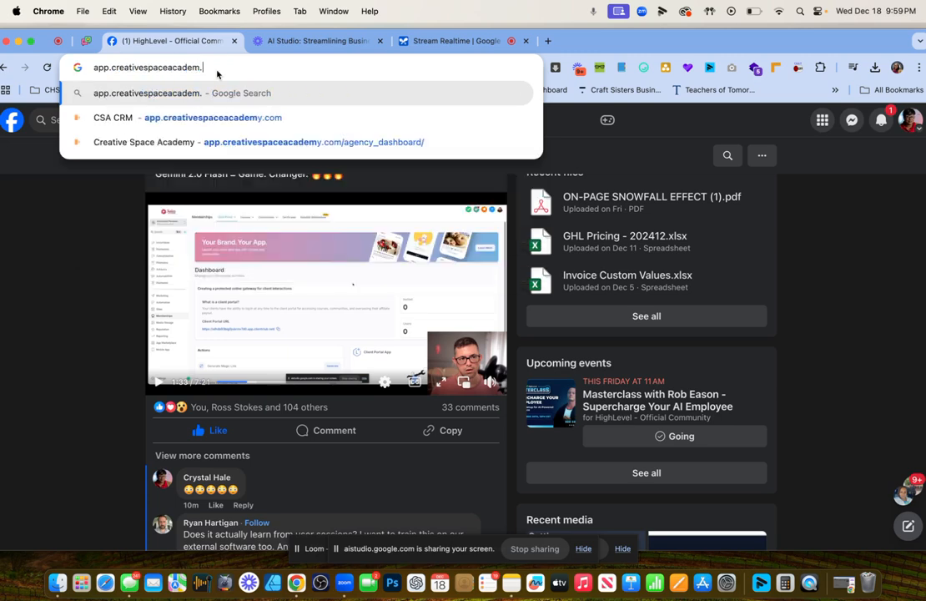
pyautogui.write('com')
pyautogui.press('Return')
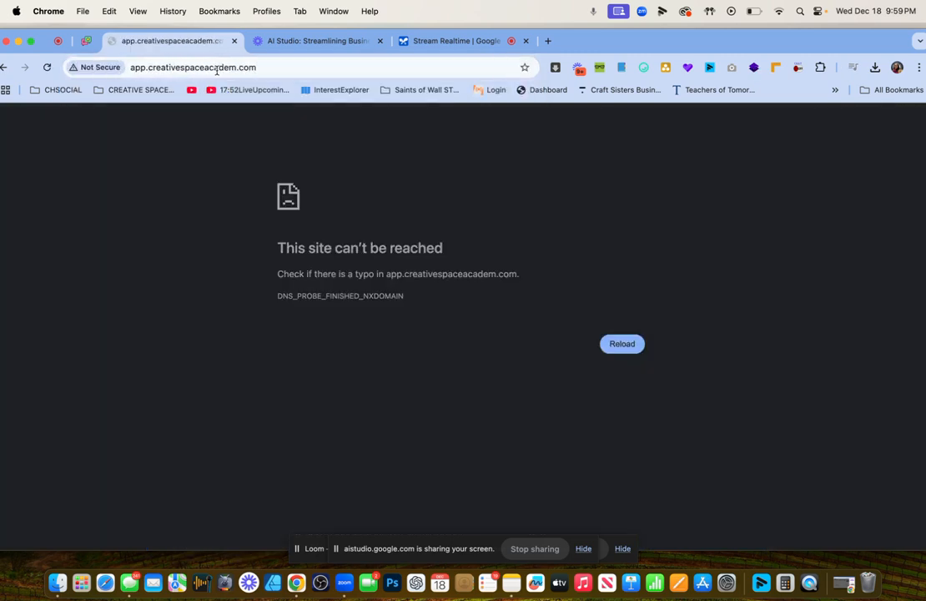
pyautogui.doubleClick(259, 68)
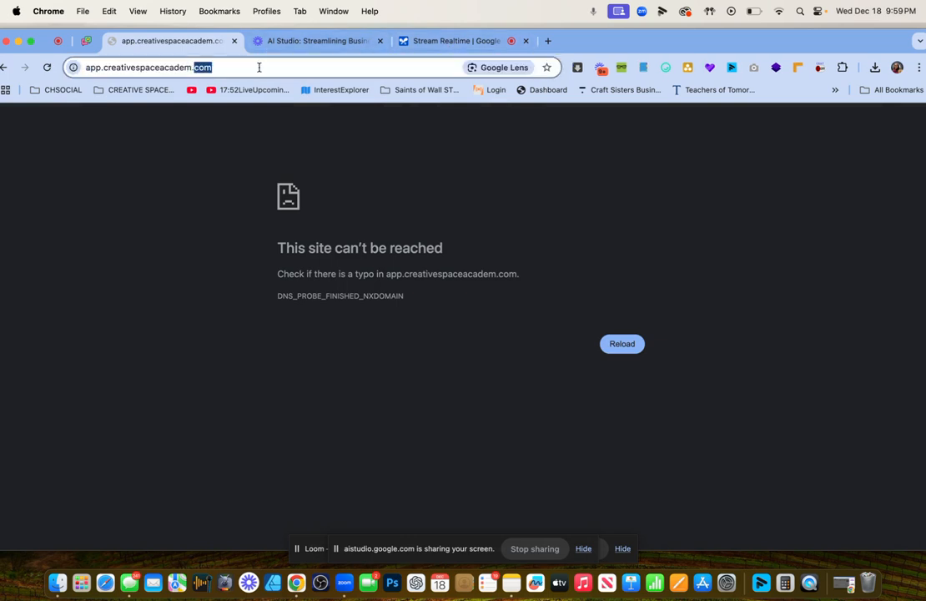
pyautogui.click(259, 68)
pyautogui.write('app.c')
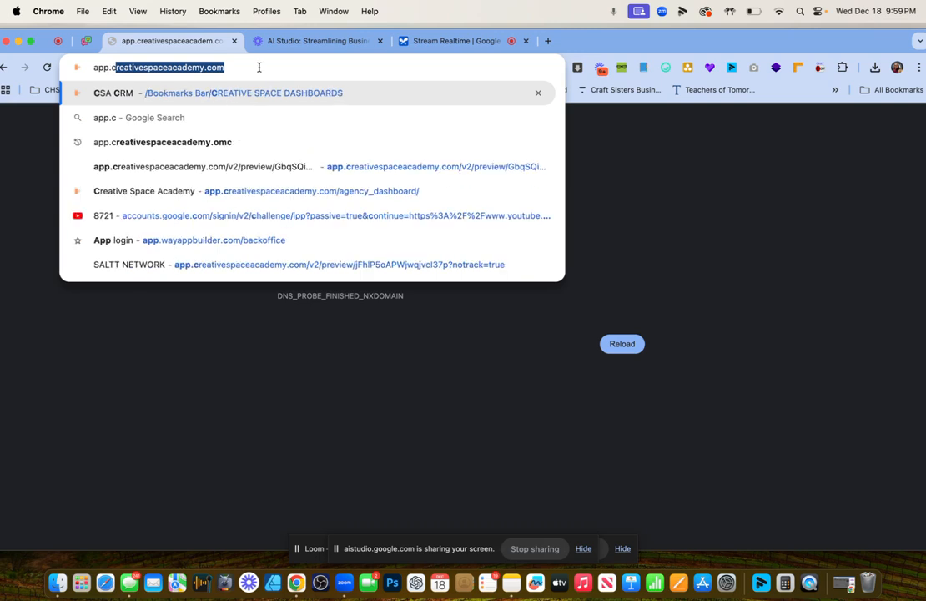
pyautogui.write('reativespace')
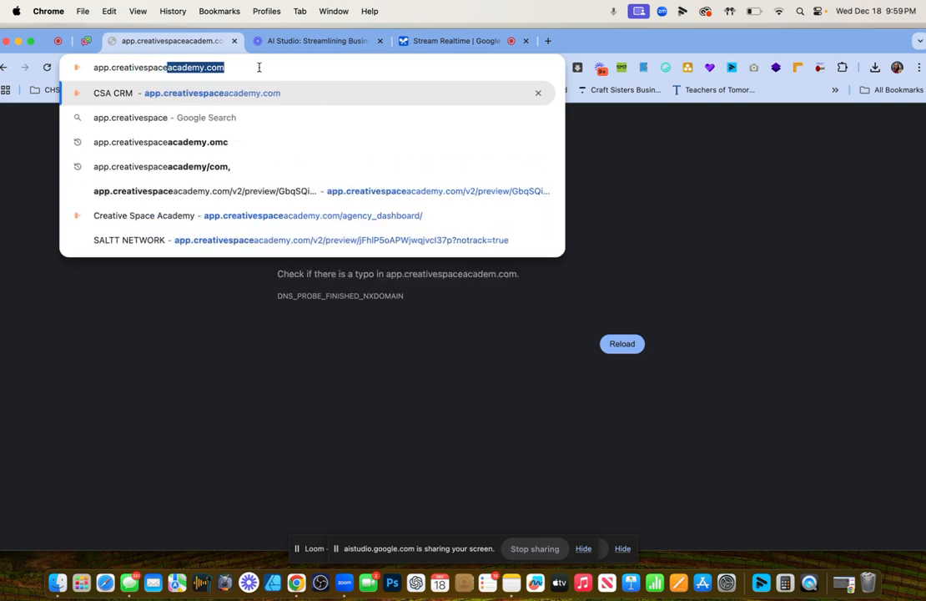
pyautogui.write('academy.com')
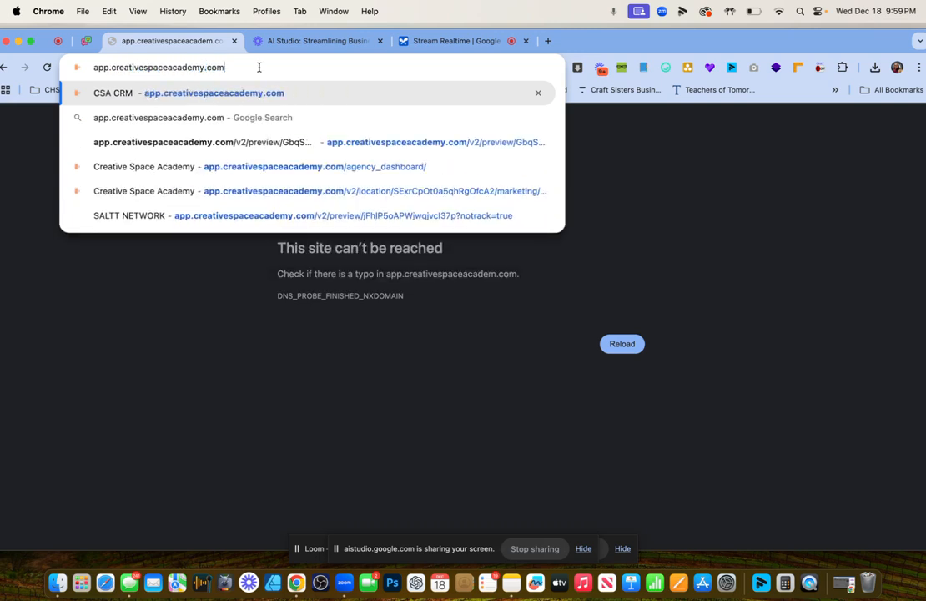
pyautogui.press('Return')
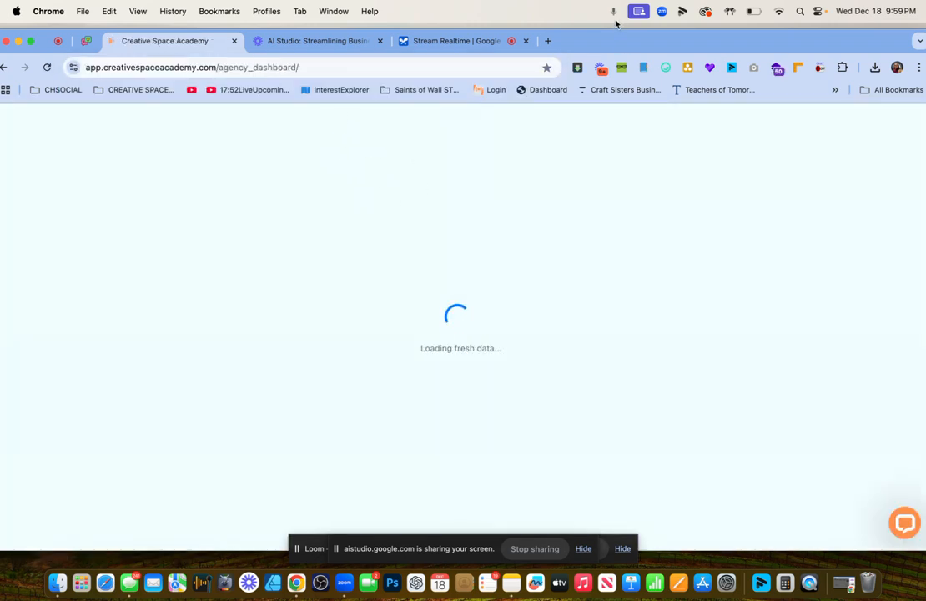
pyautogui.moveTo(618, 37)
pyautogui.mouseDown()
pyautogui.moveTo(655, 31)
pyautogui.moveTo(629, 27)
pyautogui.mouseUp()
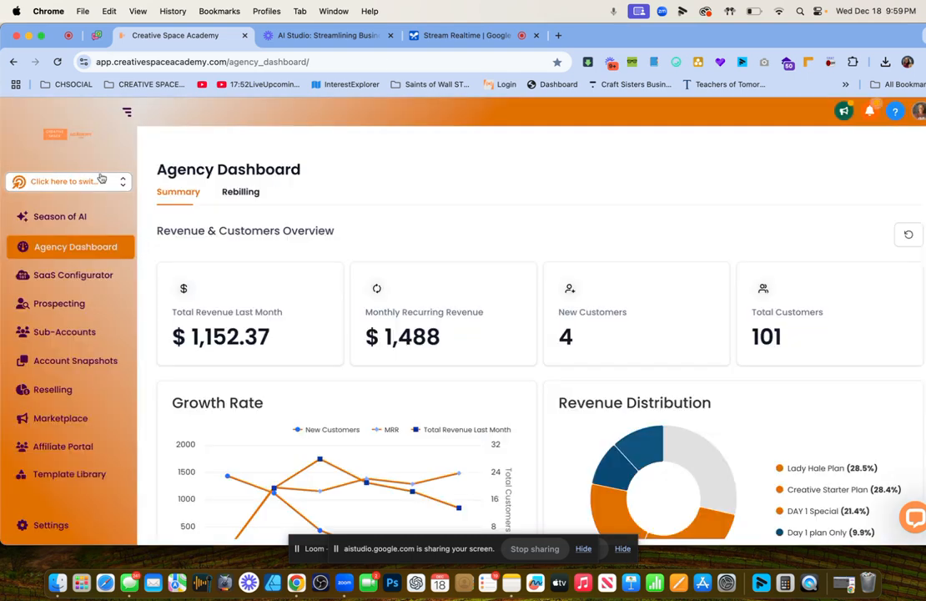
# Pick Creative Space Academy from the account selector's sub-account list.
pyautogui.click(113, 182)
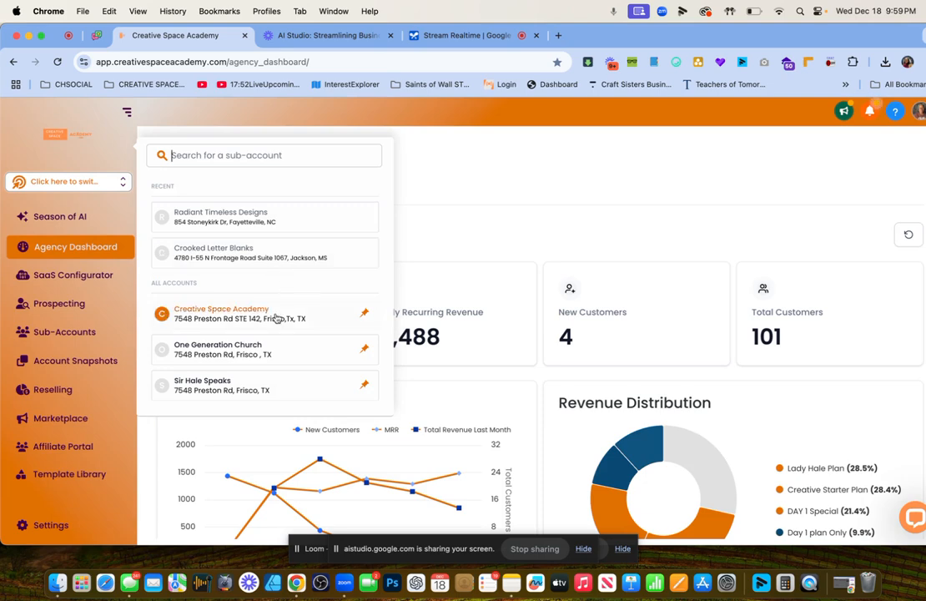
pyautogui.click(232, 314)
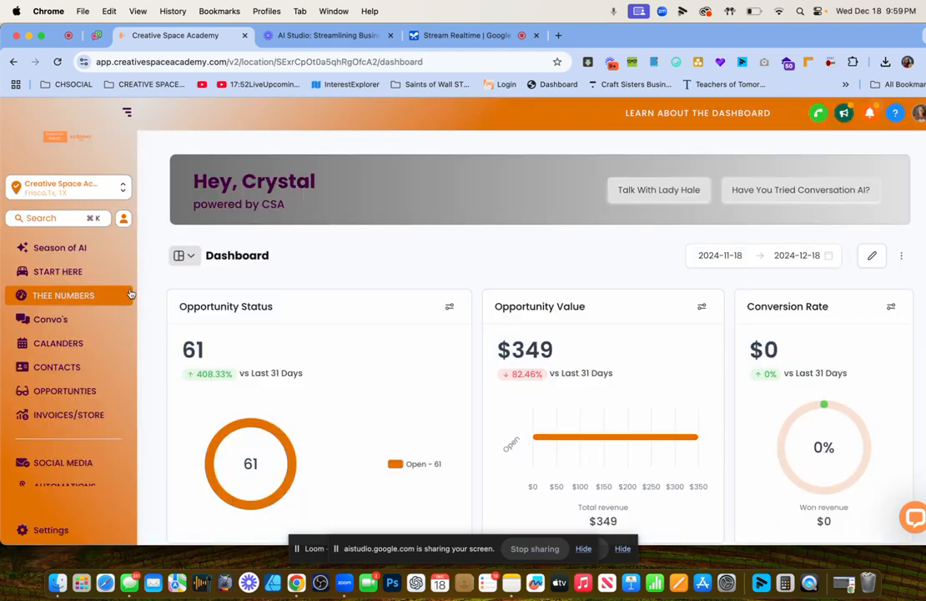
pyautogui.scroll(-3, 84, 351)
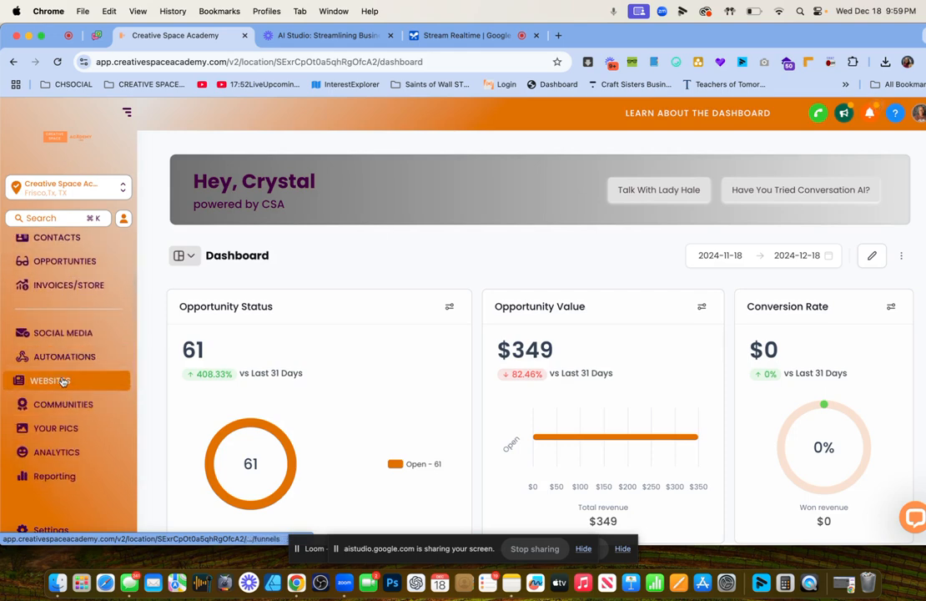
# Go to Websites' Funnels list and begin a New Funnel from blank.
pyautogui.click(63, 381)
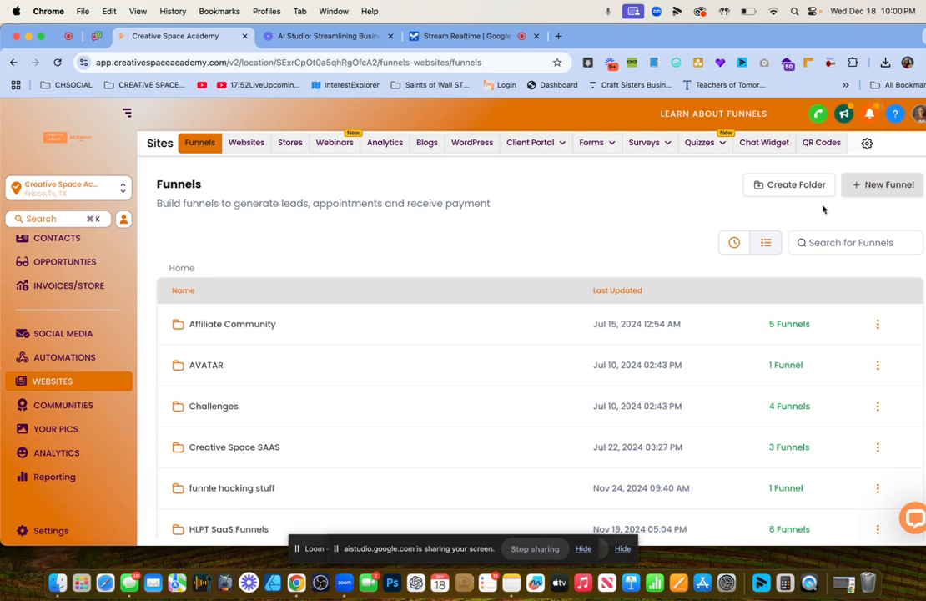
pyautogui.click(876, 191)
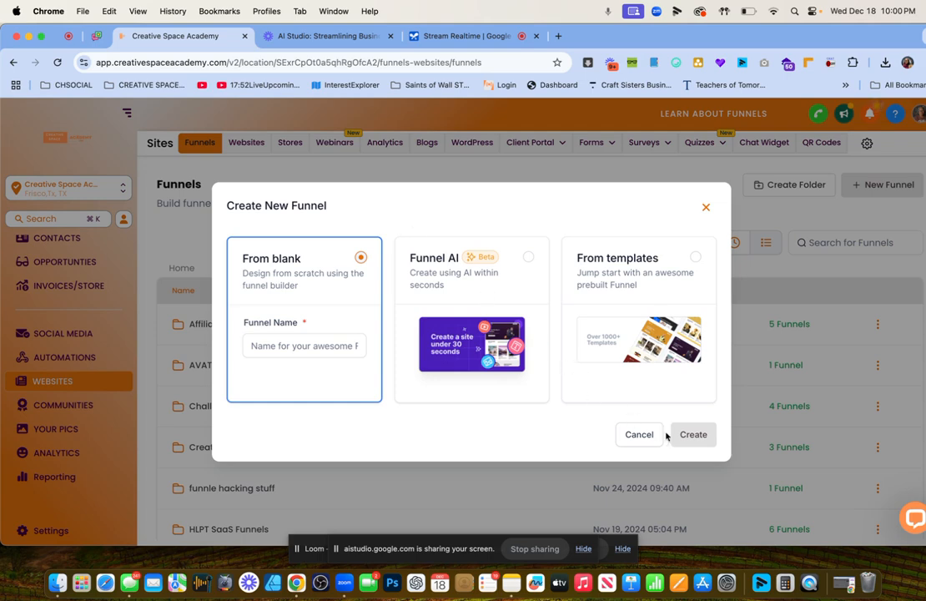
# Name the funnel 'The Creative Intensive', fixing 'Inensive' via spelling suggestion, and create it.
pyautogui.click(287, 342)
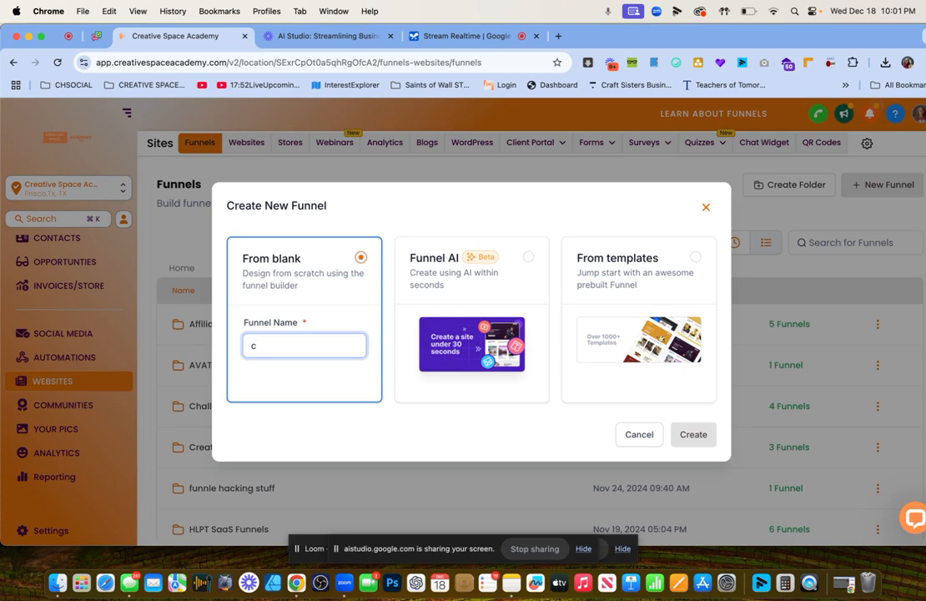
pyautogui.press('BackSpace')
pyautogui.write('I')
pyautogui.press('BackSpace')
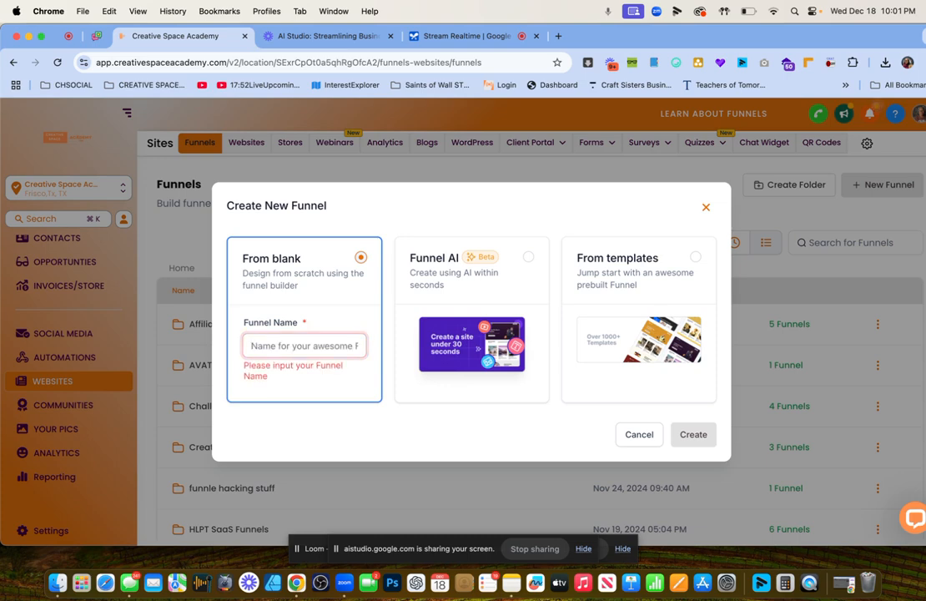
pyautogui.write('The c')
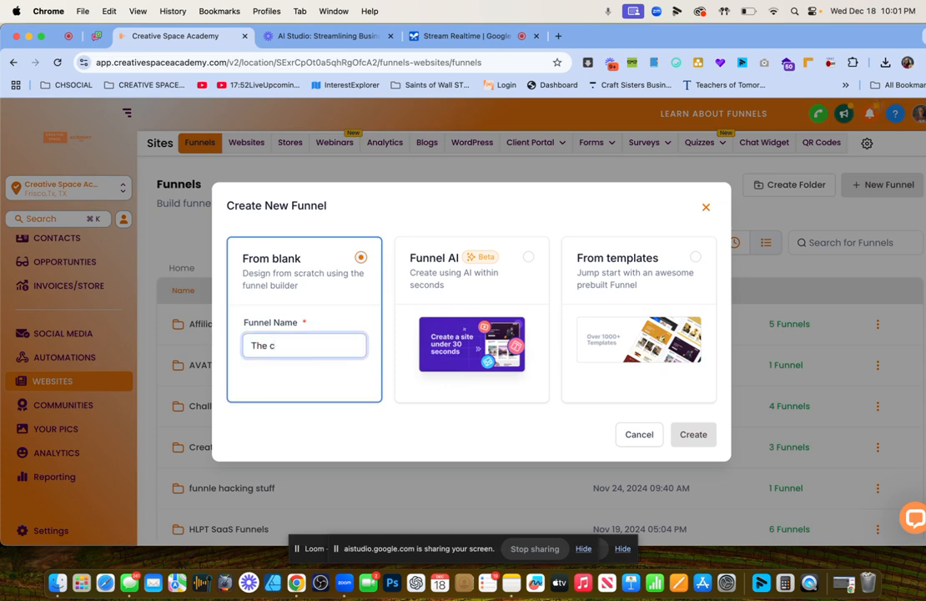
pyautogui.press('BackSpace')
pyautogui.write('Creative Intensive')
pyautogui.rightClick(316, 346)
pyautogui.click(343, 266)
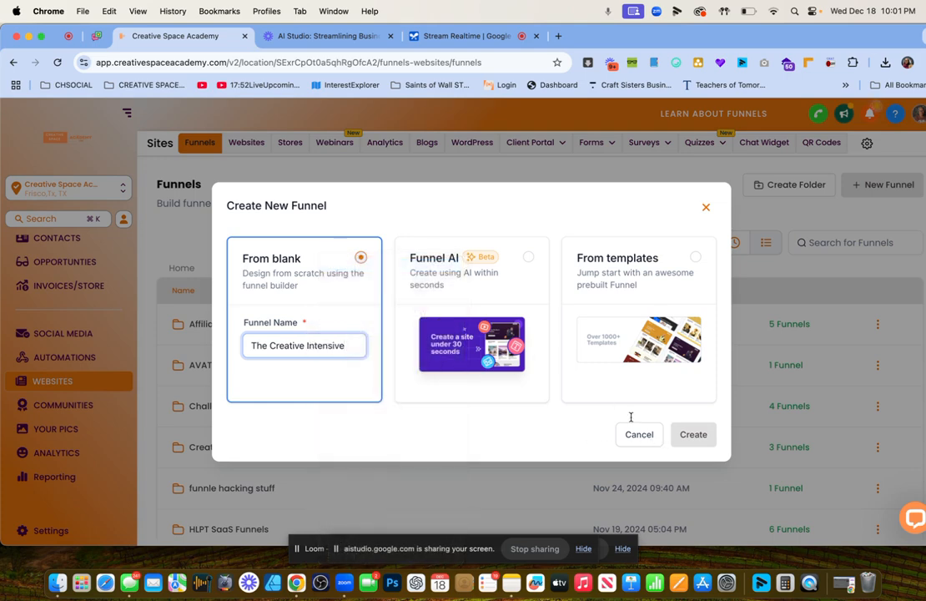
pyautogui.click(693, 434)
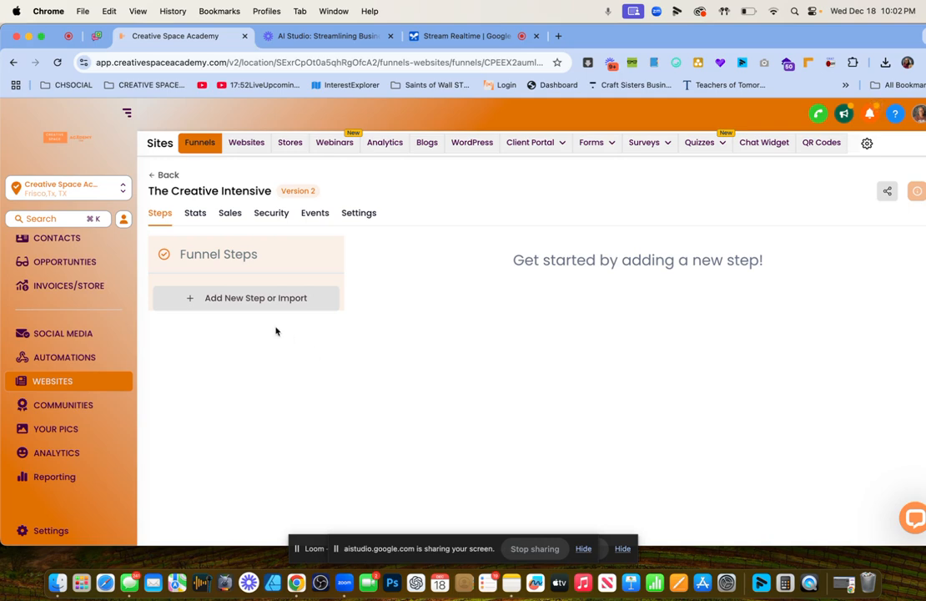
# Add a funnel step named 'Intensive Landing Page' with the path 'intensivestart'.
pyautogui.click(212, 304)
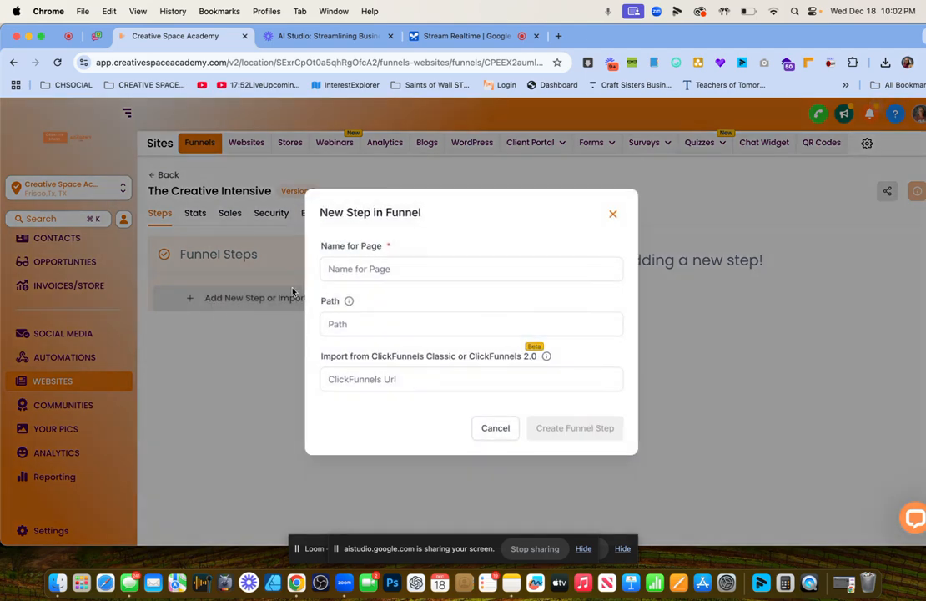
pyautogui.click(400, 269)
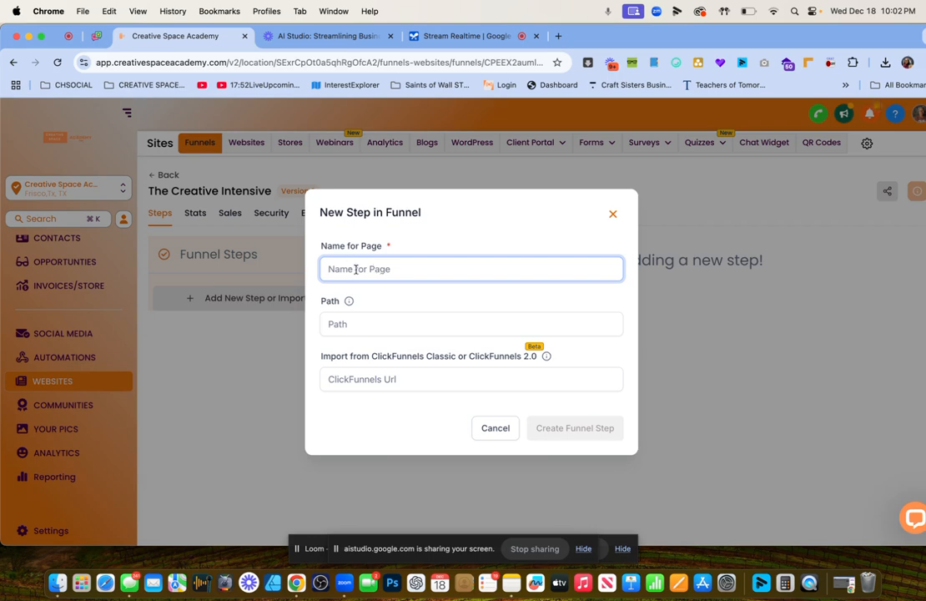
pyautogui.write('I')
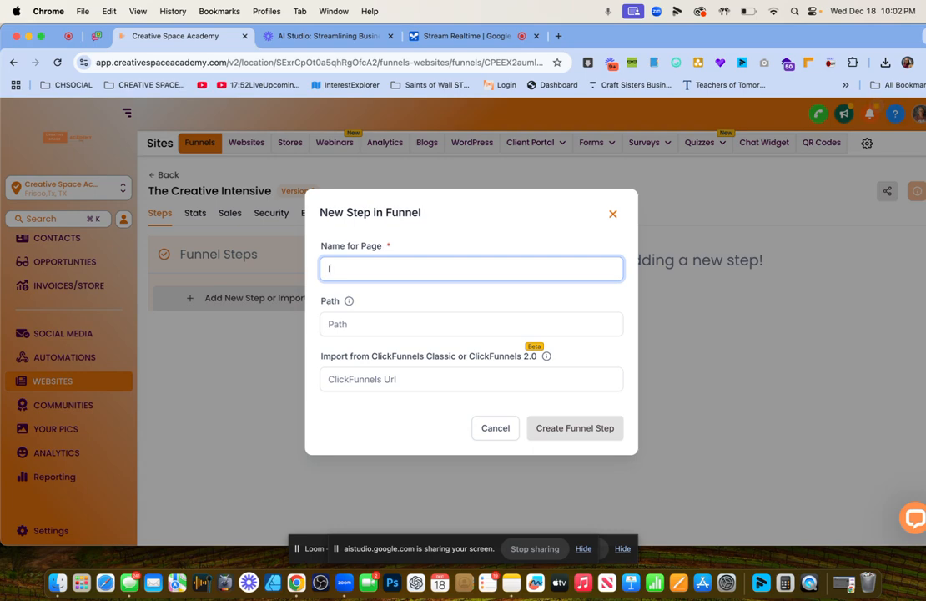
pyautogui.write('ntensive Landing Page')
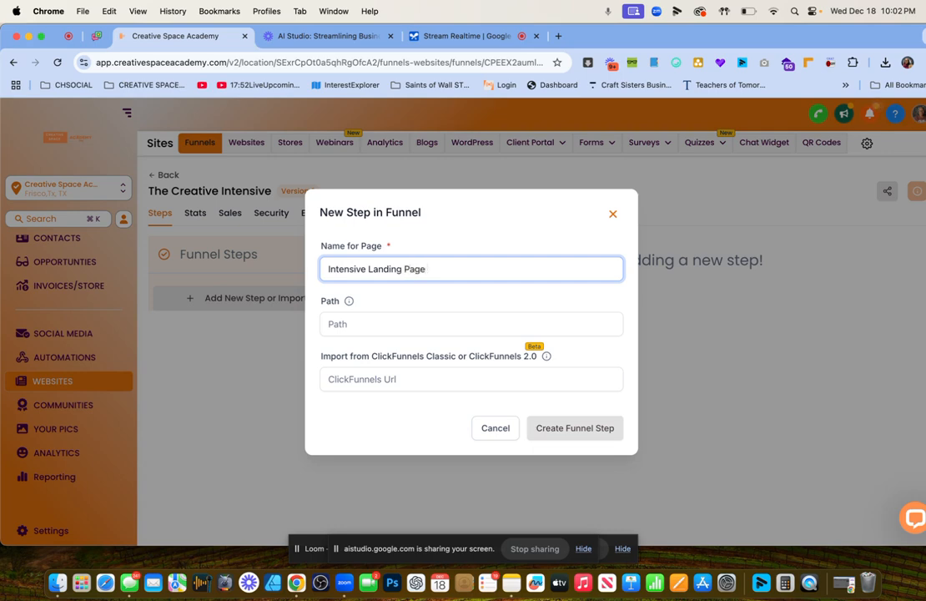
pyautogui.click(344, 330)
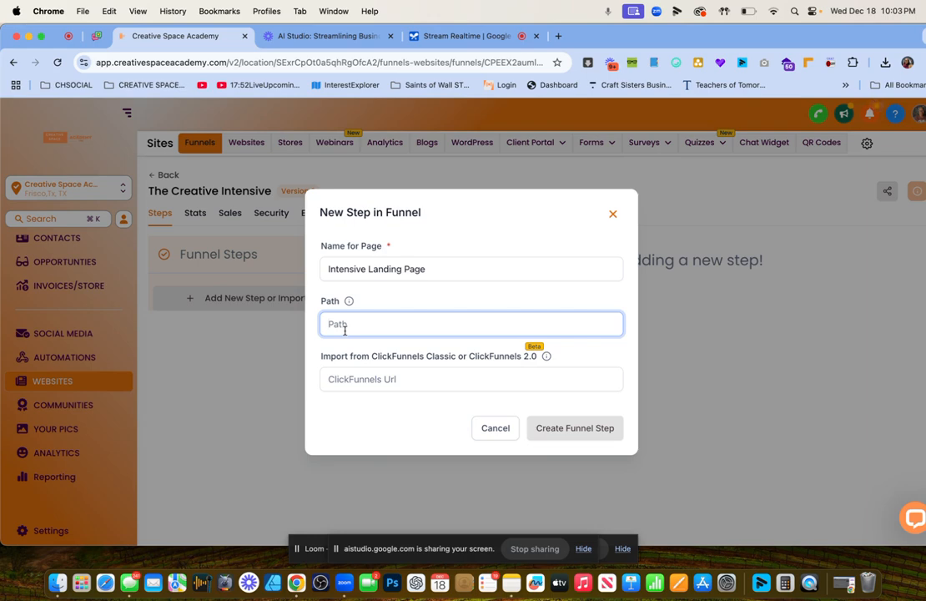
pyautogui.write('inste')
pyautogui.press('BackSpace')
pyautogui.press('BackSpace')
pyautogui.press('BackSpace')
pyautogui.press('BackSpace')
pyautogui.press('BackSpace')
pyautogui.write('intensivestart')
# Create the Intensive Landing Page step and start its page from a blank layout.
pyautogui.click(564, 438)
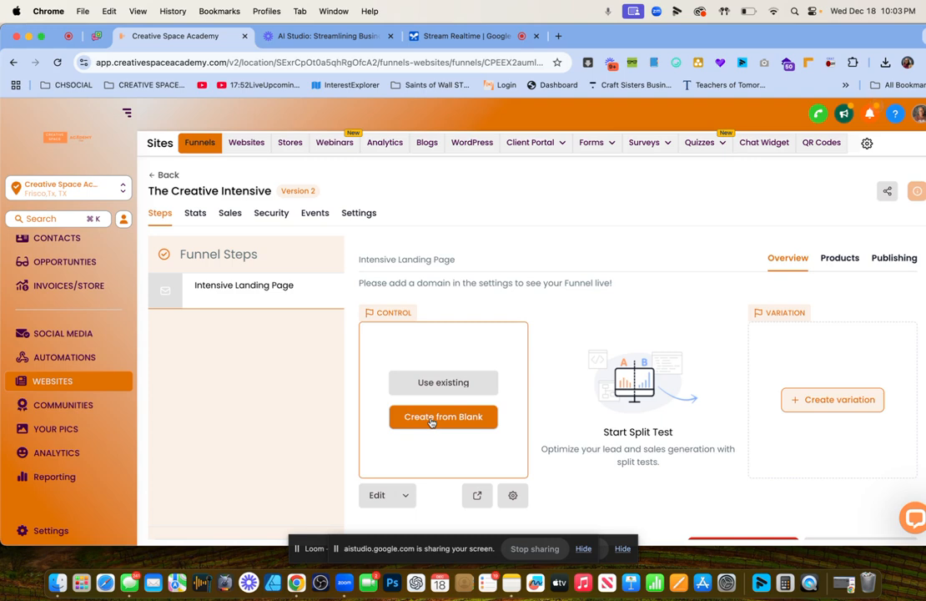
pyautogui.click(431, 417)
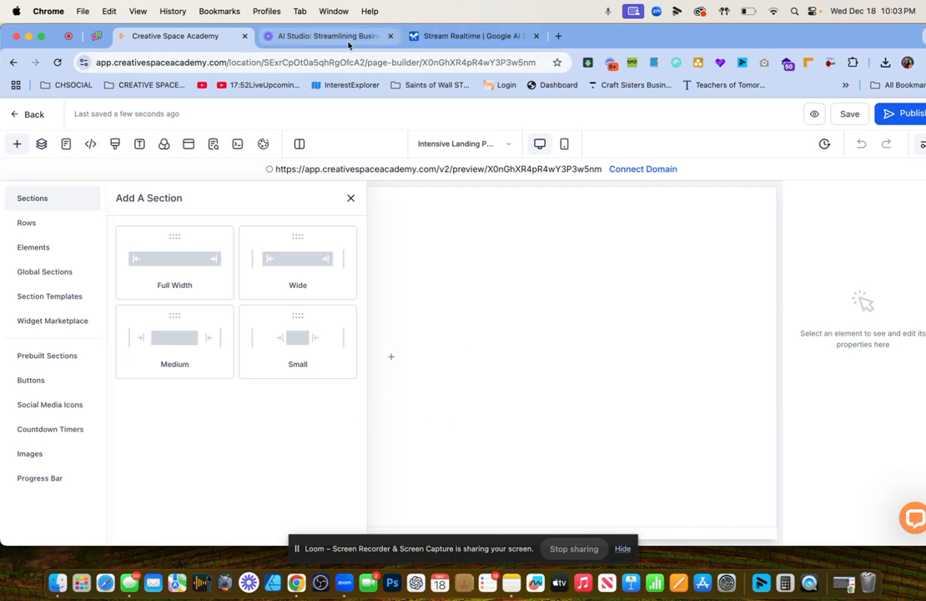
# Switch to Google AI Studio's Stream Realtime tab, where the Gemini stream has ended.
pyautogui.click(310, 36)
pyautogui.click(479, 35)
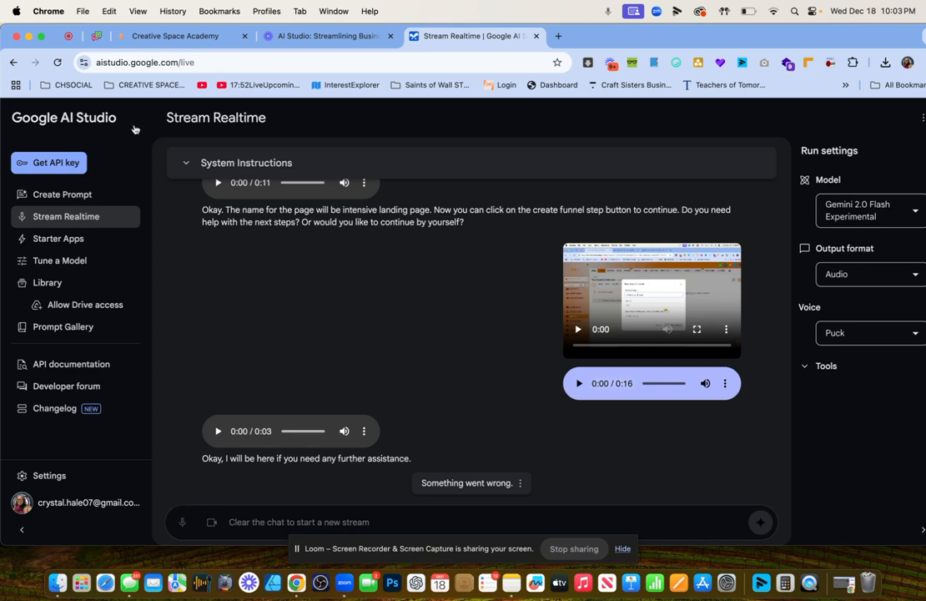
# Reload Stream Realtime and start a new live session sharing the Entire Screen with Gemini.
pyautogui.click(57, 63)
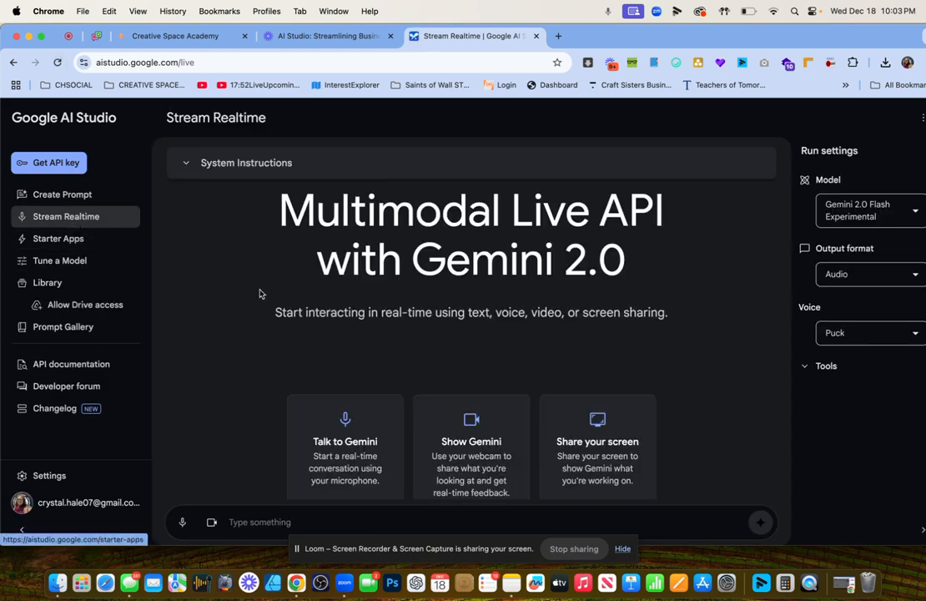
pyautogui.click(609, 434)
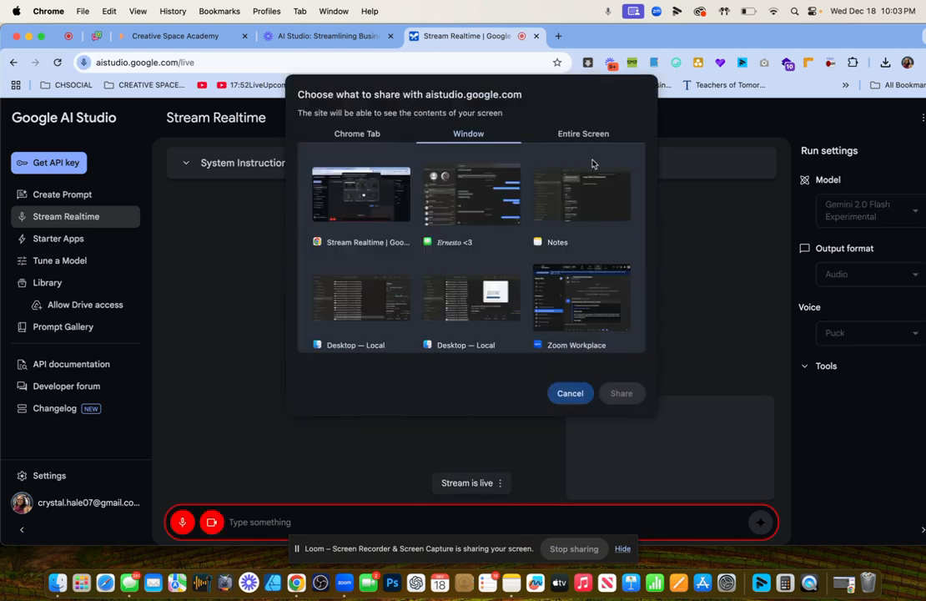
pyautogui.click(574, 136)
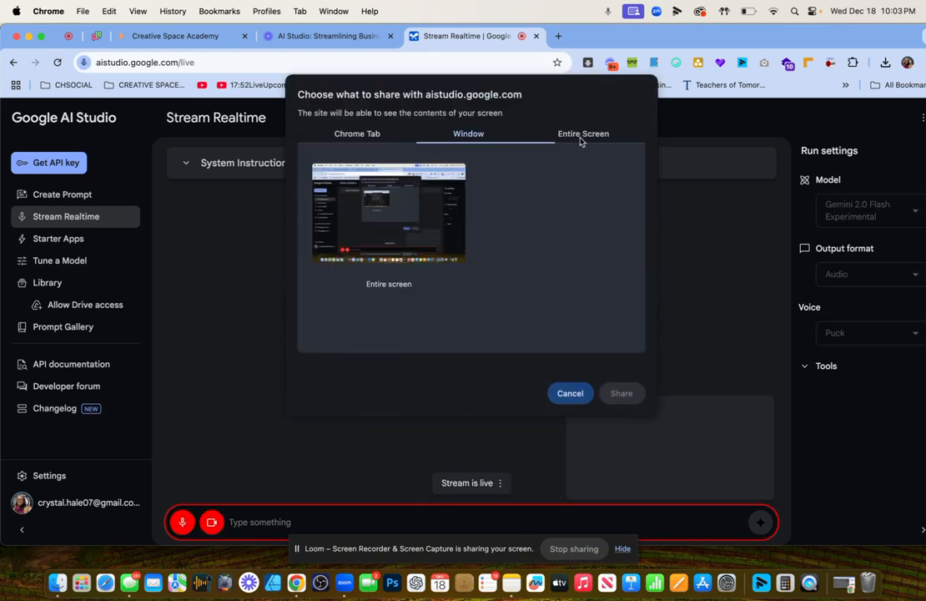
pyautogui.click(422, 209)
pyautogui.click(624, 395)
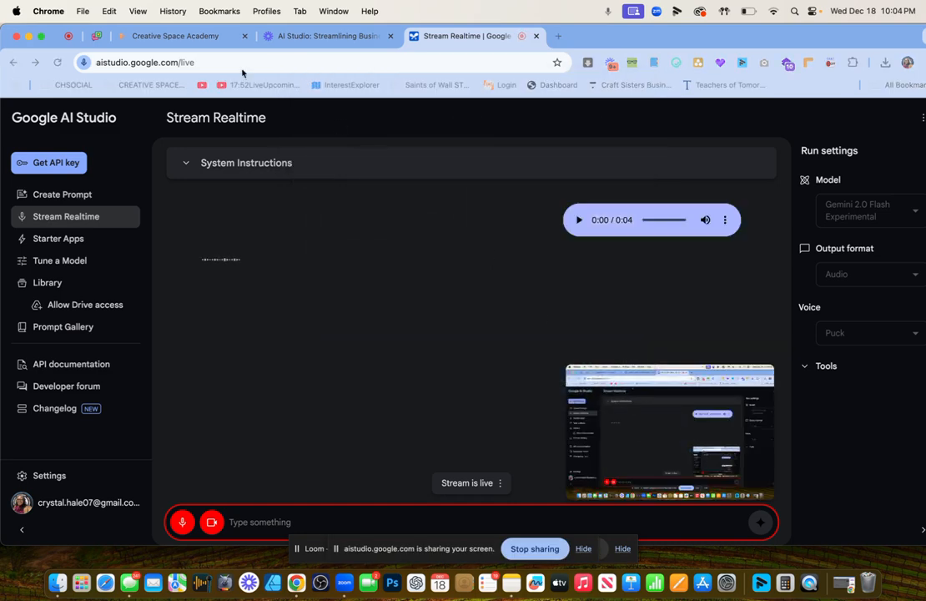
# Back in HighLevel, drop a Full Width section onto the blank page and add a row to it.
pyautogui.click(189, 41)
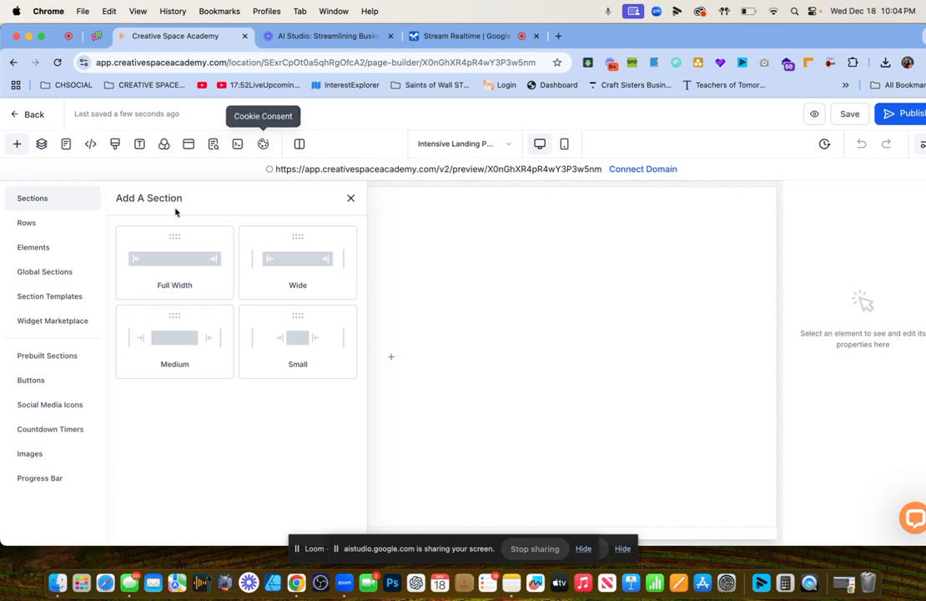
pyautogui.moveTo(171, 243); pyautogui.dragTo(510, 259)
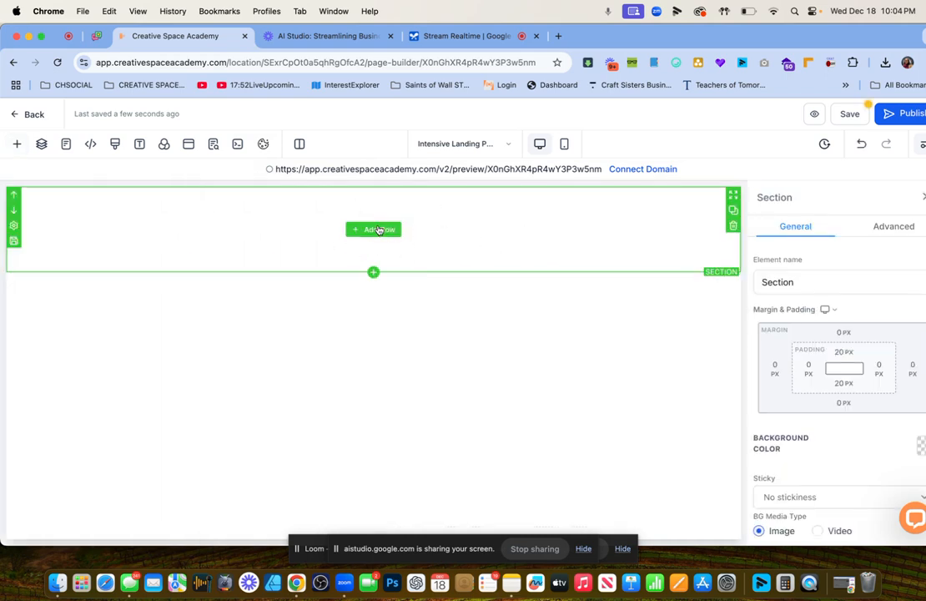
pyautogui.click(379, 240)
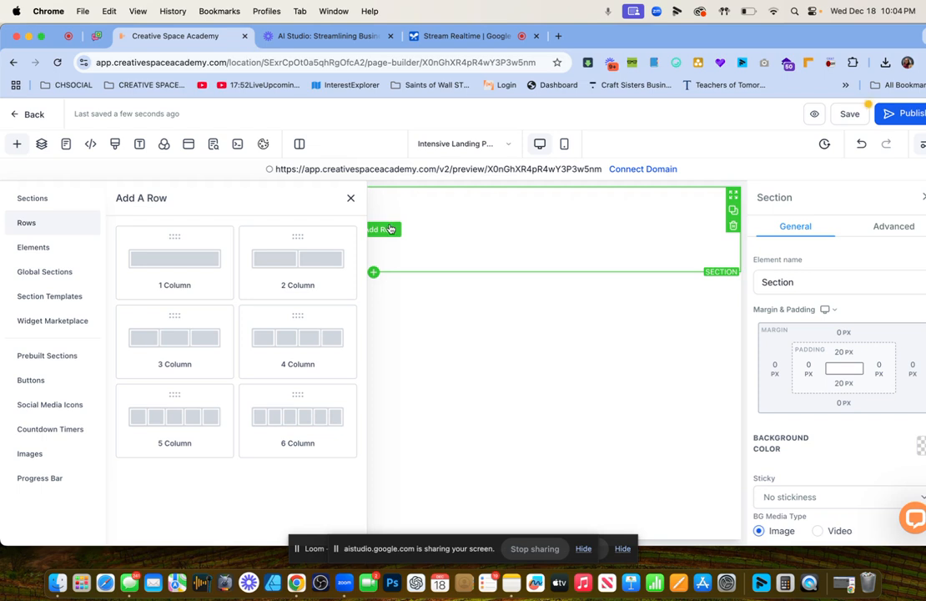
# Browse the saved section templates and elements, trying a Headline in the empty section.
pyautogui.click(58, 298)
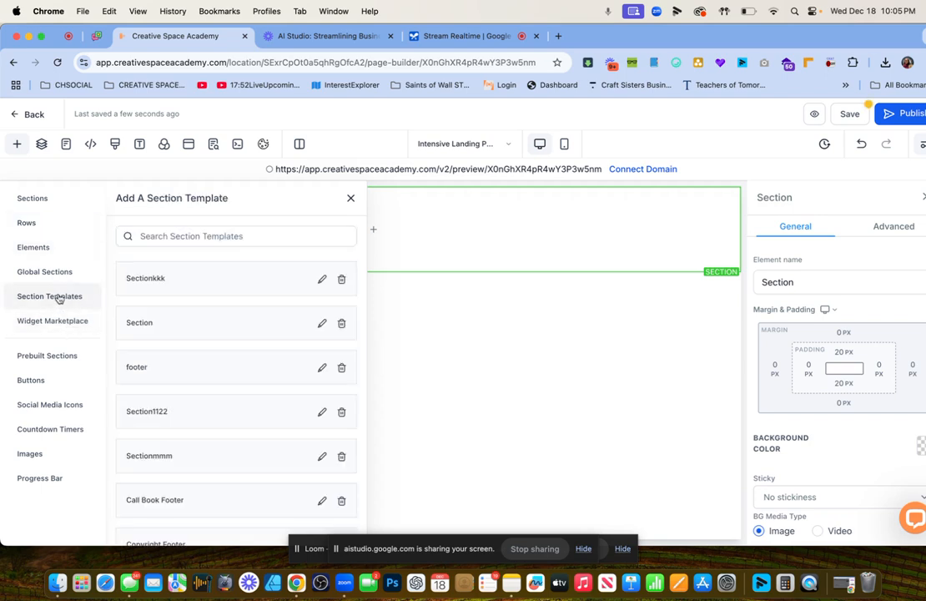
pyautogui.scroll(-5, 199, 392)
pyautogui.scroll(-6, 200, 399)
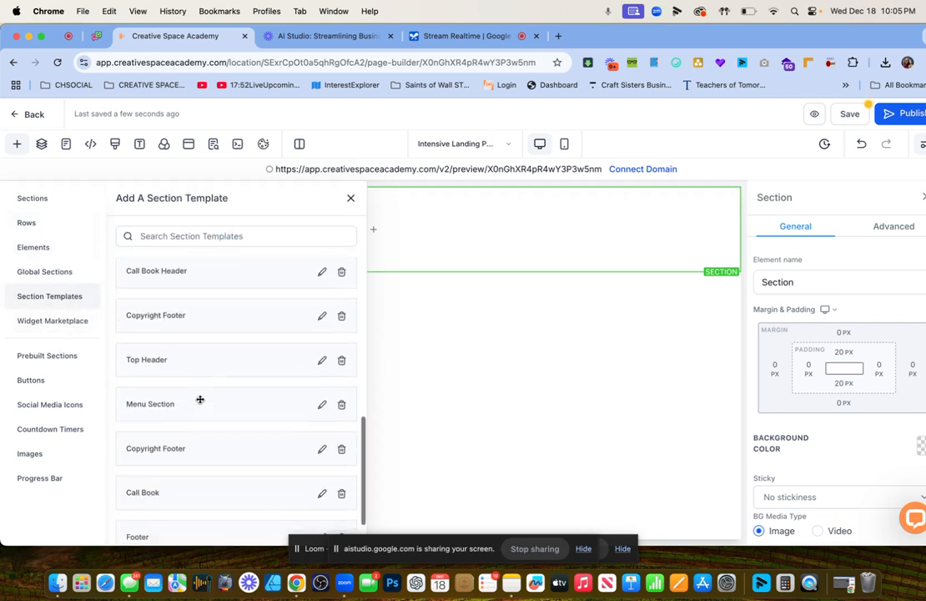
pyautogui.scroll(3, 200, 399)
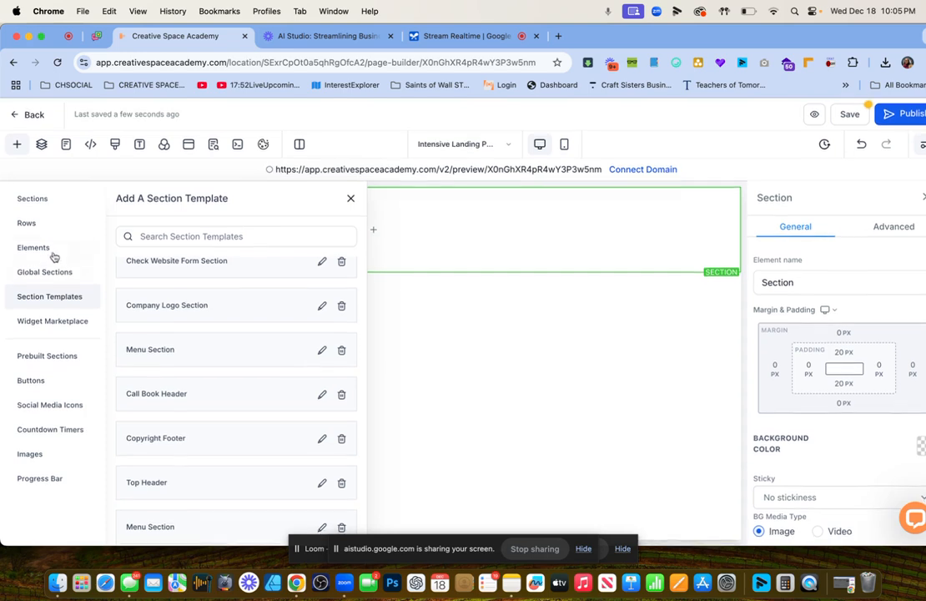
pyautogui.click(42, 249)
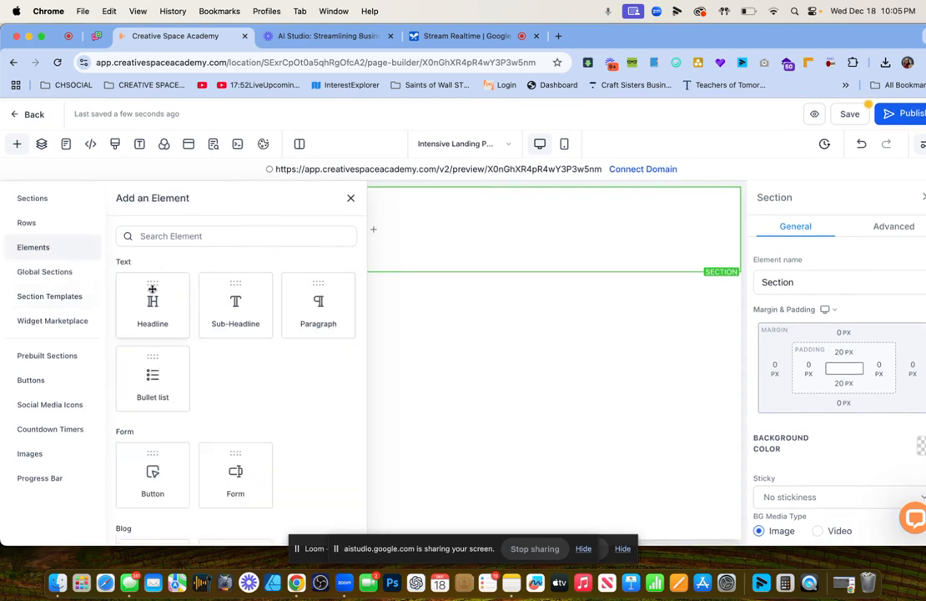
pyautogui.moveTo(152, 302); pyautogui.dragTo(424, 242)
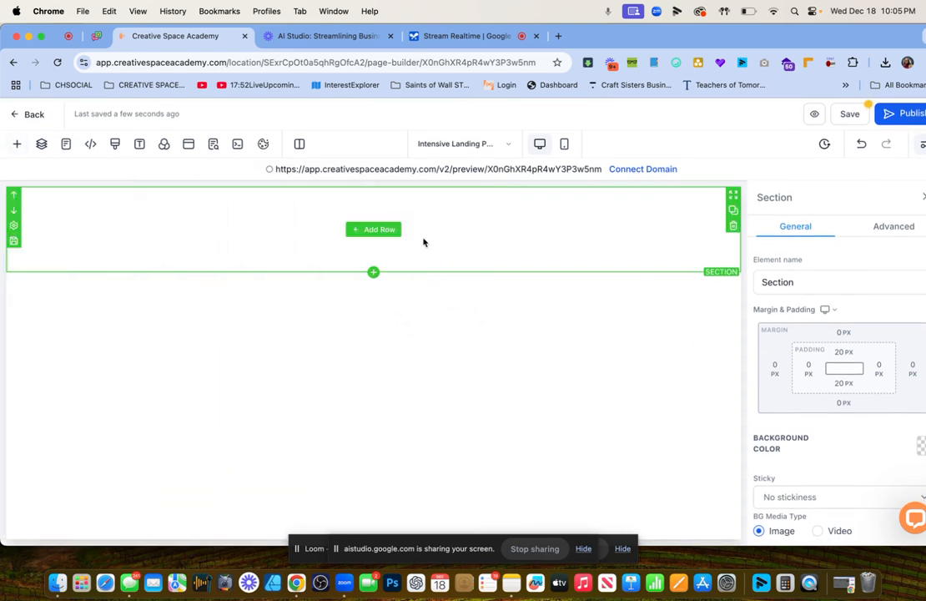
# Add a 1 Column row with a Headline element and select its placeholder text.
pyautogui.click(380, 231)
pyautogui.click(185, 243)
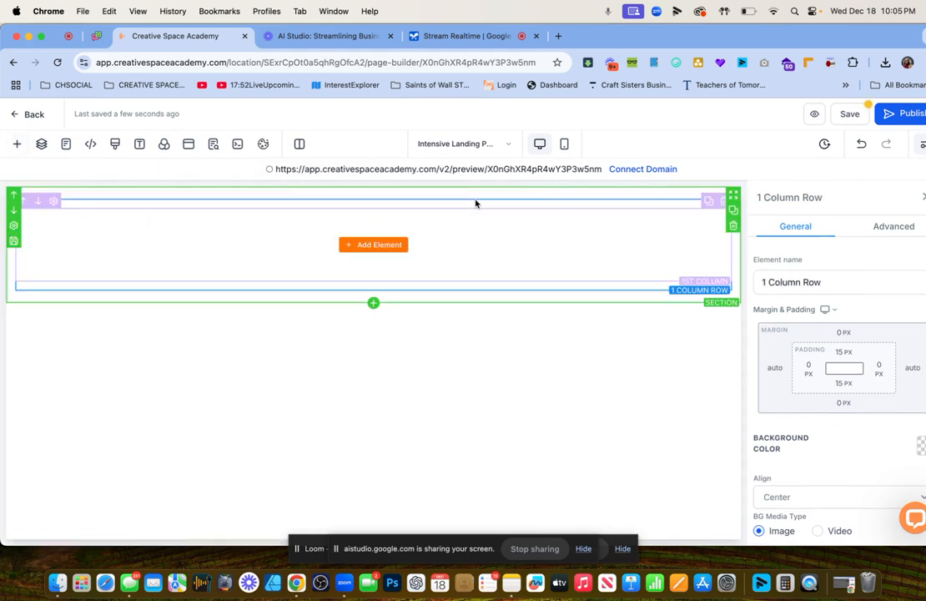
pyautogui.click(373, 244)
pyautogui.moveTo(176, 281); pyautogui.dragTo(443, 248)
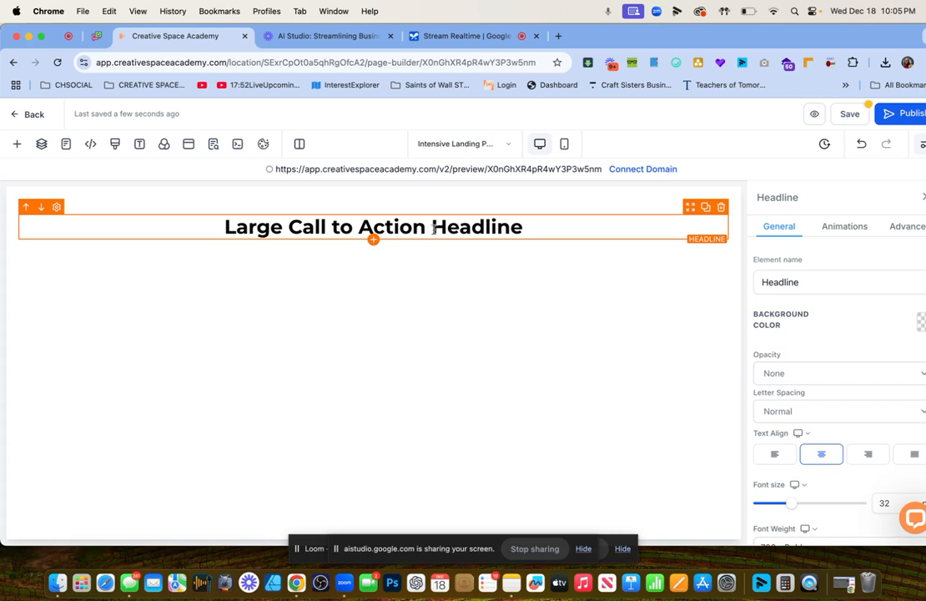
pyautogui.tripleClick(432, 229)
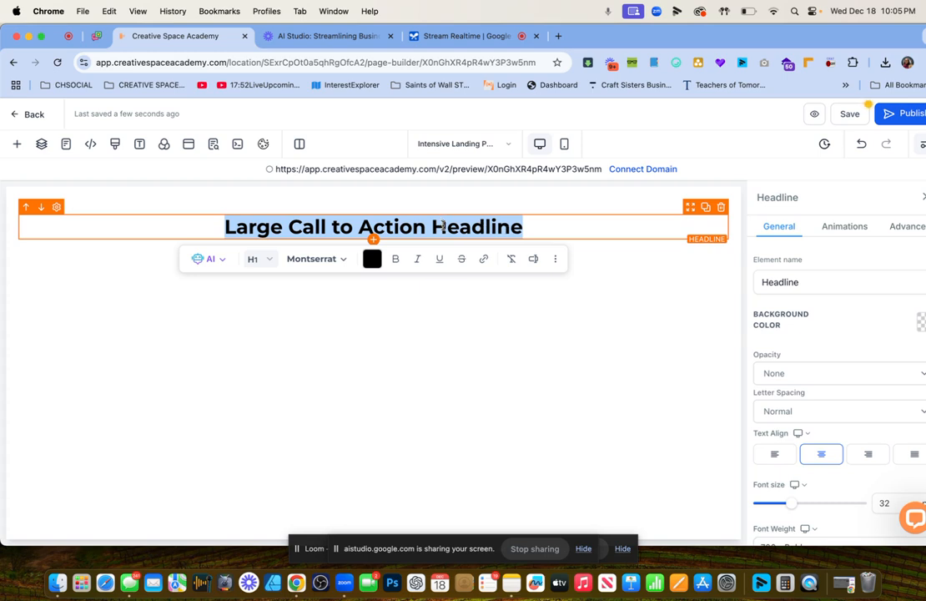
# Type headline 'Stop The Bleeding Invest in your Feature' and append '. Start now for Just $1'.
pyautogui.write('Stop The ')
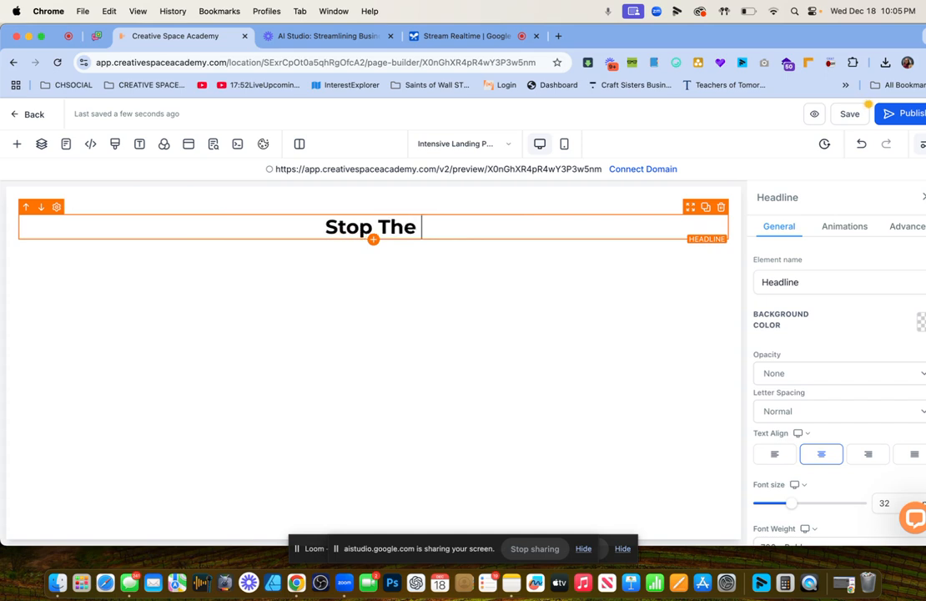
pyautogui.write('Bleed')
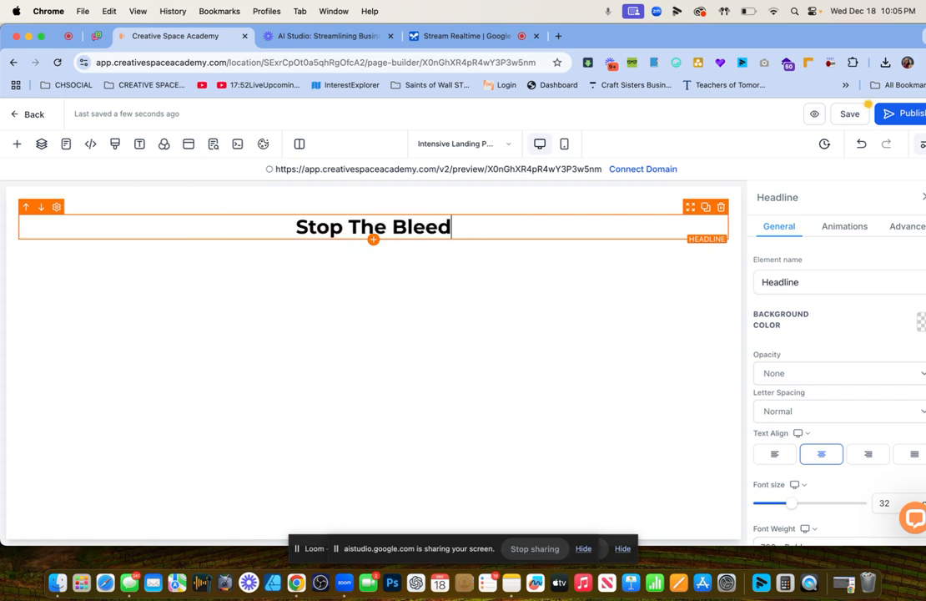
pyautogui.write('ing Invest')
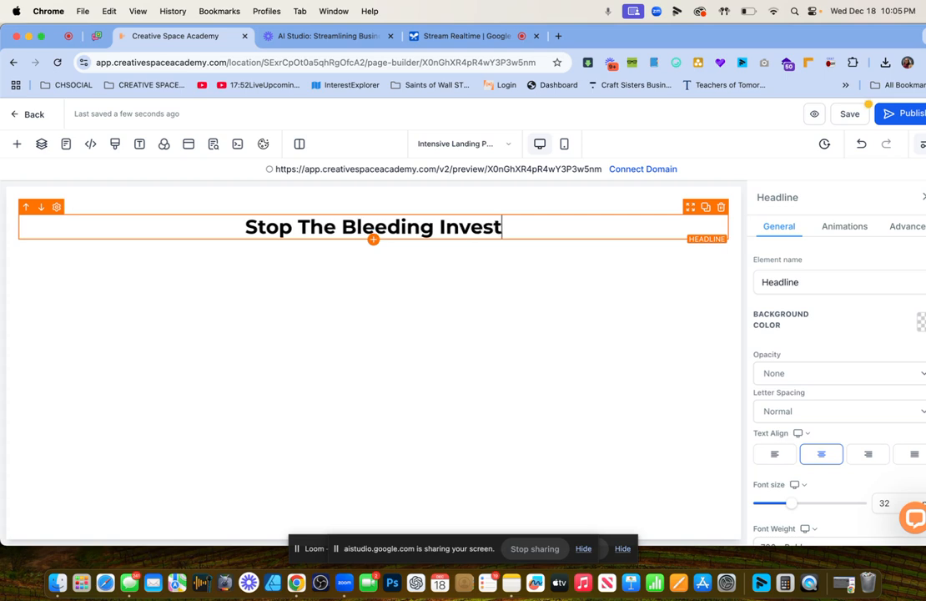
pyautogui.write(' in your Feature')
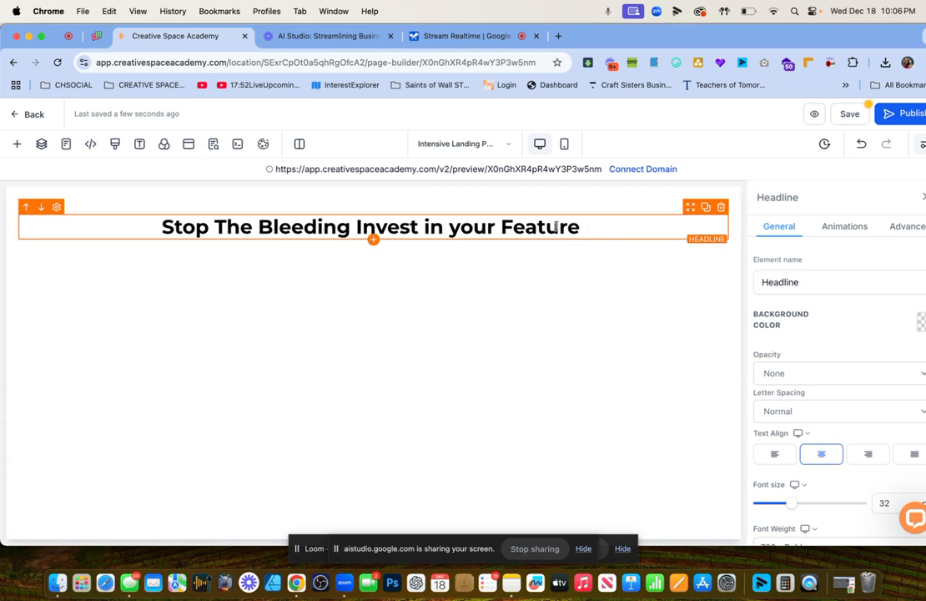
pyautogui.tripleClick(469, 227)
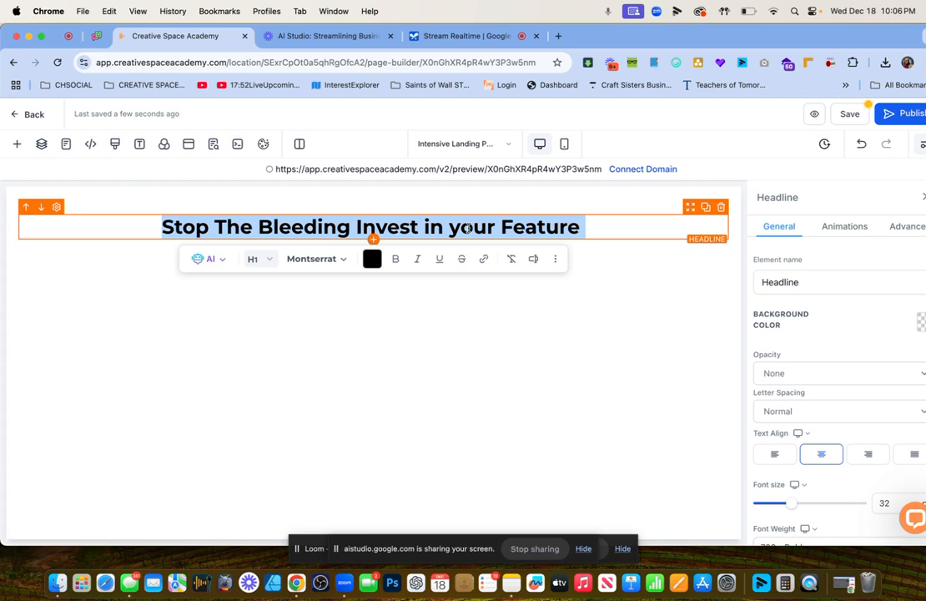
pyautogui.click(594, 227)
pyautogui.press('BackSpace')
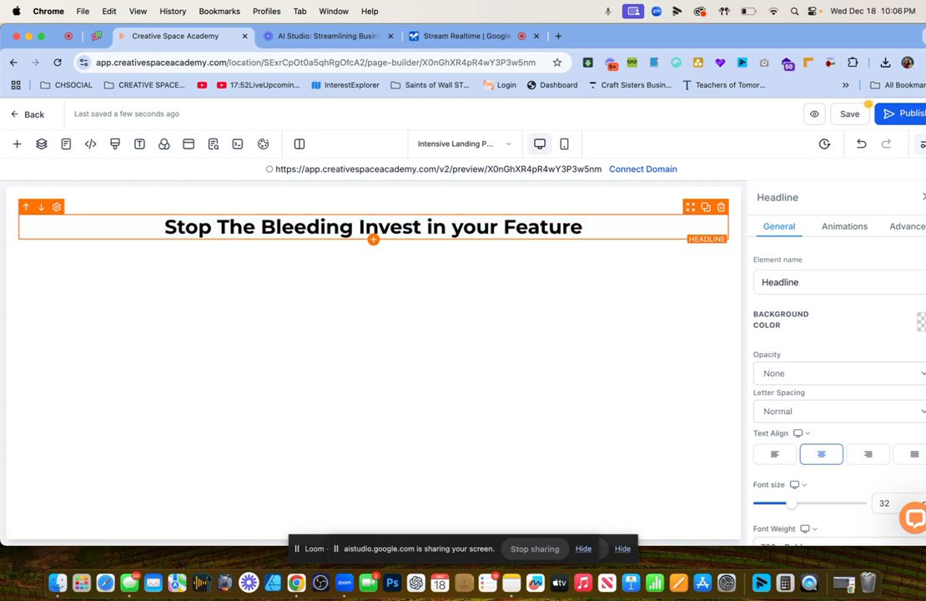
pyautogui.write('. Start')
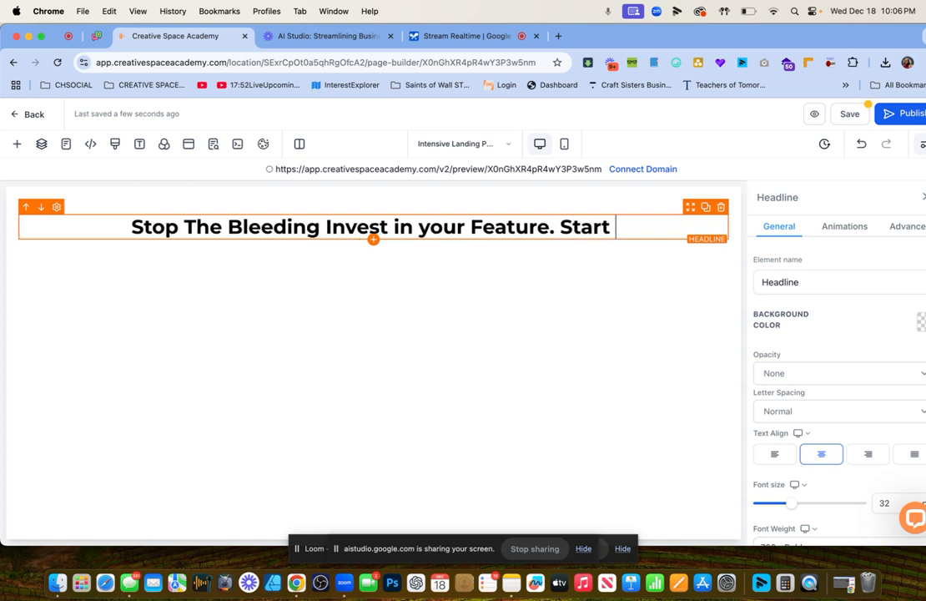
pyautogui.write(' now for Just')
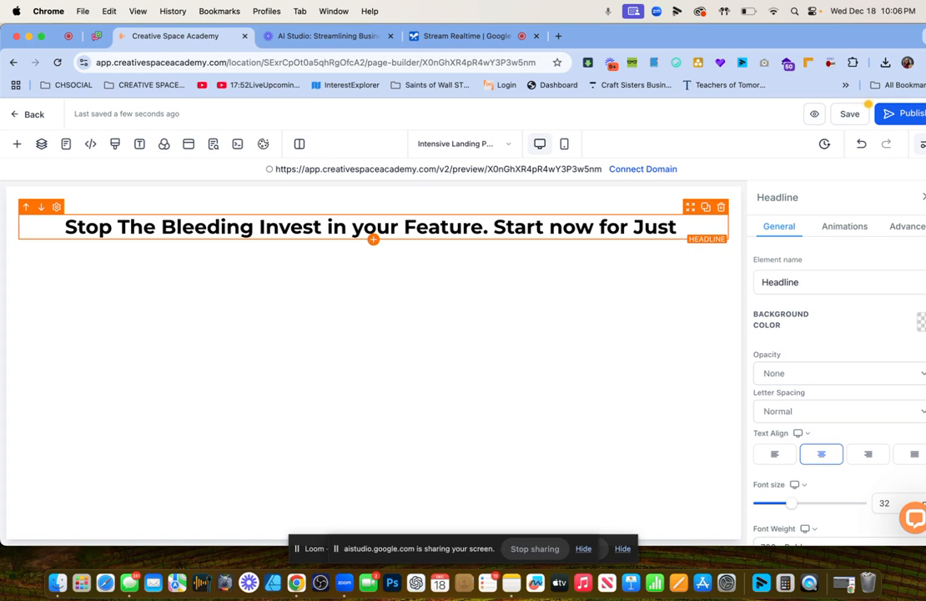
pyautogui.write(' $1')
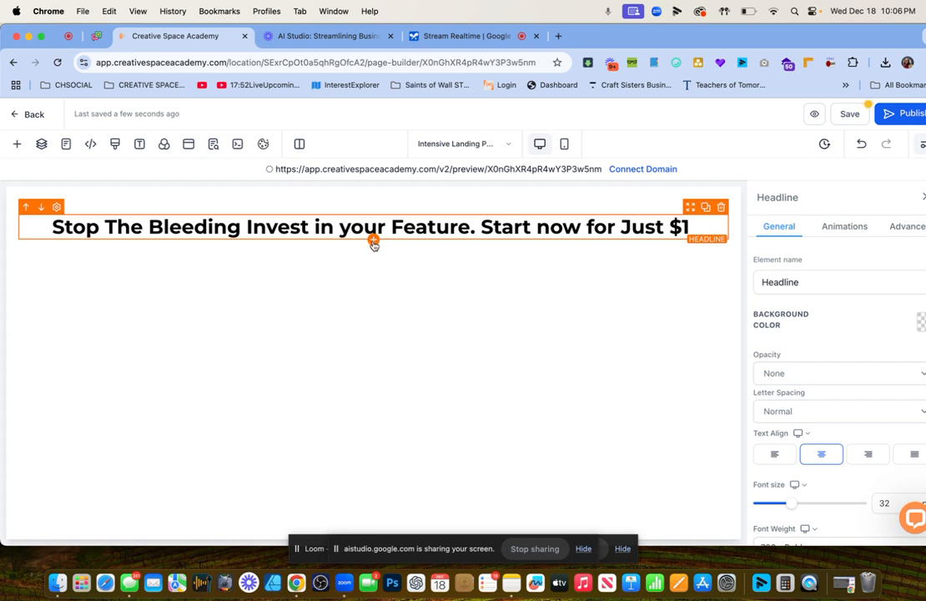
# Search the element list for 'video' and drop a Video block below the headline.
pyautogui.click(374, 241)
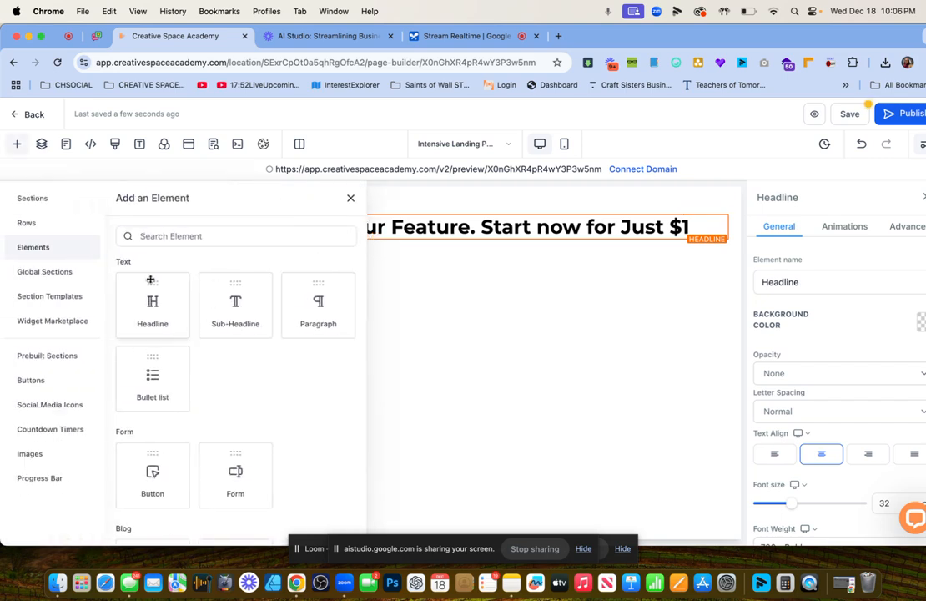
pyautogui.scroll(-1, 62, 341)
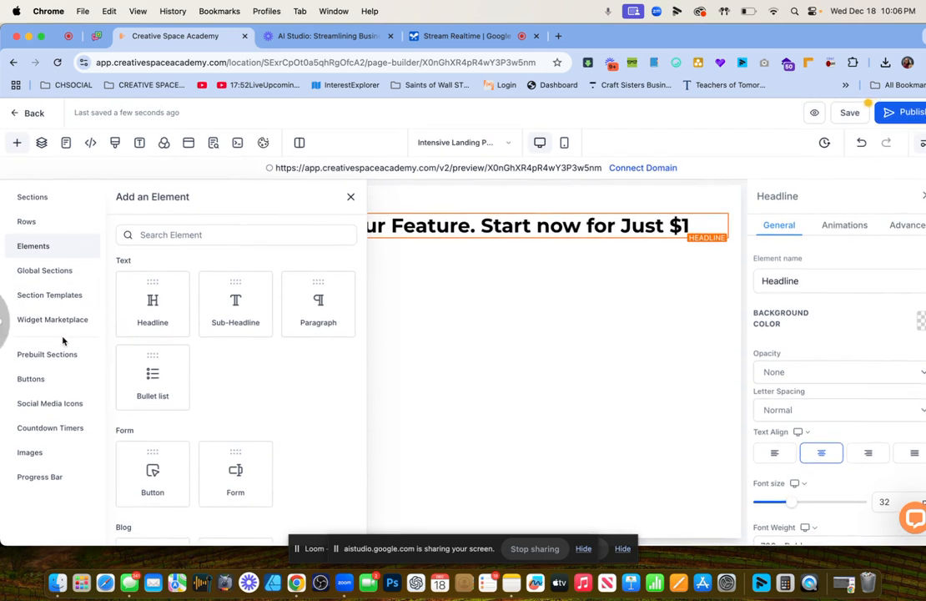
pyautogui.click(181, 235)
pyautogui.write('video')
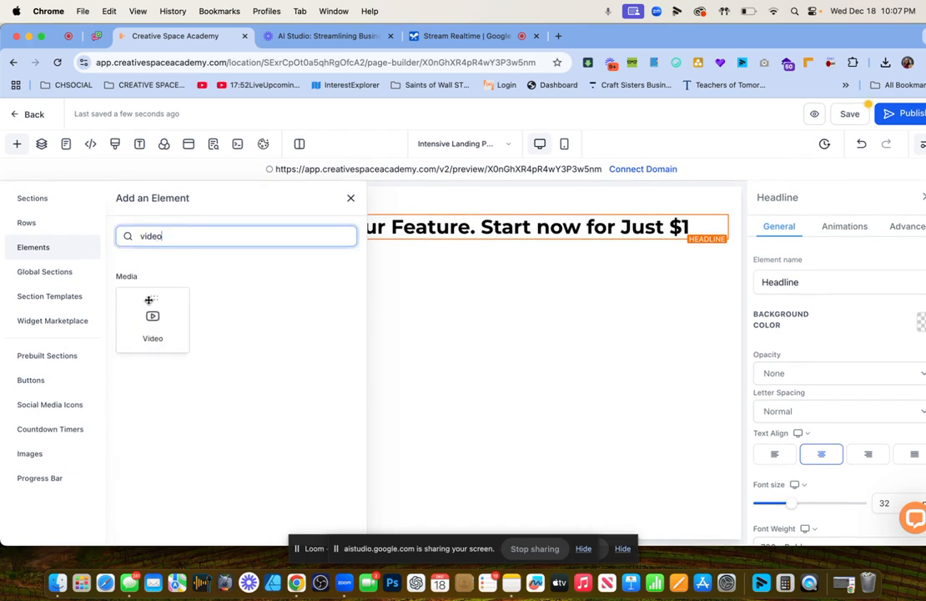
pyautogui.moveTo(151, 298); pyautogui.dragTo(389, 317)
# Review the new YouTube video placeholder and bring up the element list beneath it.
pyautogui.scroll(-3, 410, 419)
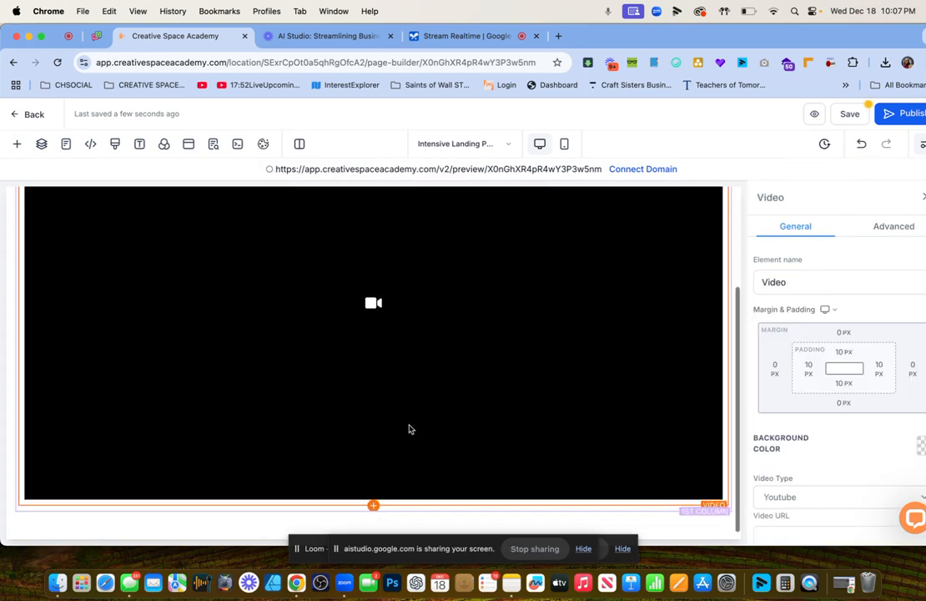
pyautogui.scroll(3, 409, 429)
pyautogui.scroll(-1, 409, 429)
pyautogui.scroll(-1, 409, 429)
pyautogui.scroll(2, 409, 429)
pyautogui.scroll(-1, 409, 429)
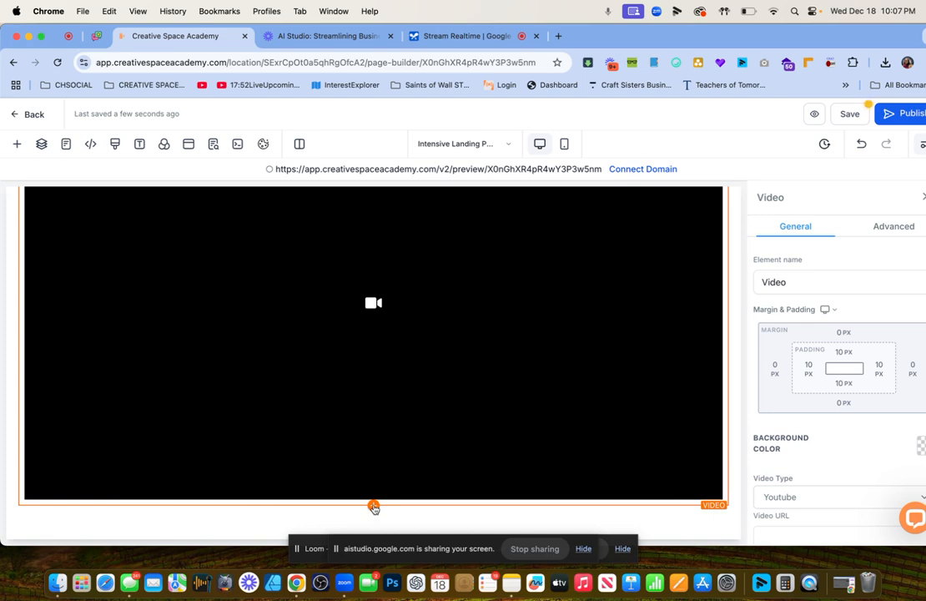
pyautogui.click(374, 507)
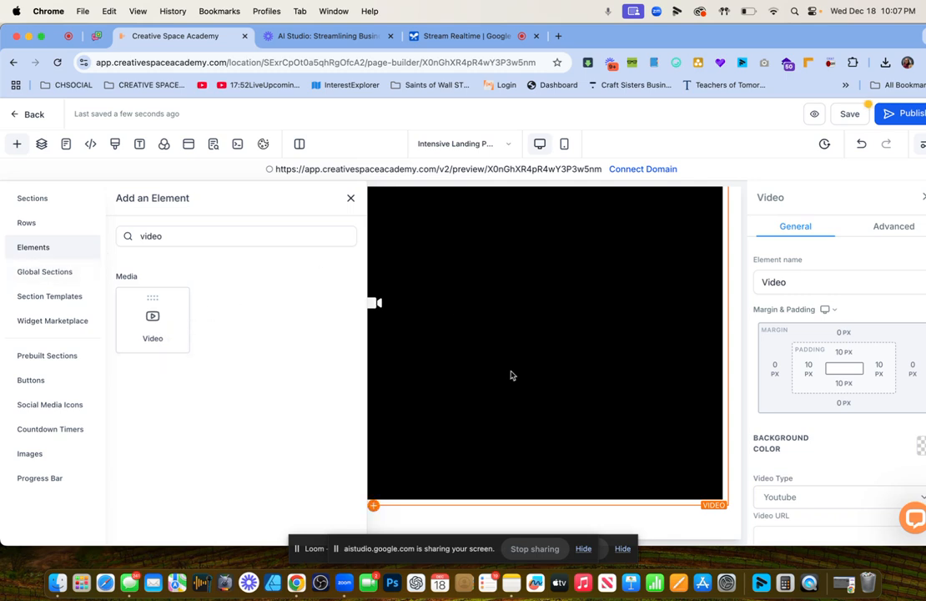
# Close the element panel and fix the headline word 'Feature' to 'Future'.
pyautogui.click(351, 199)
pyautogui.scroll(2, 484, 389)
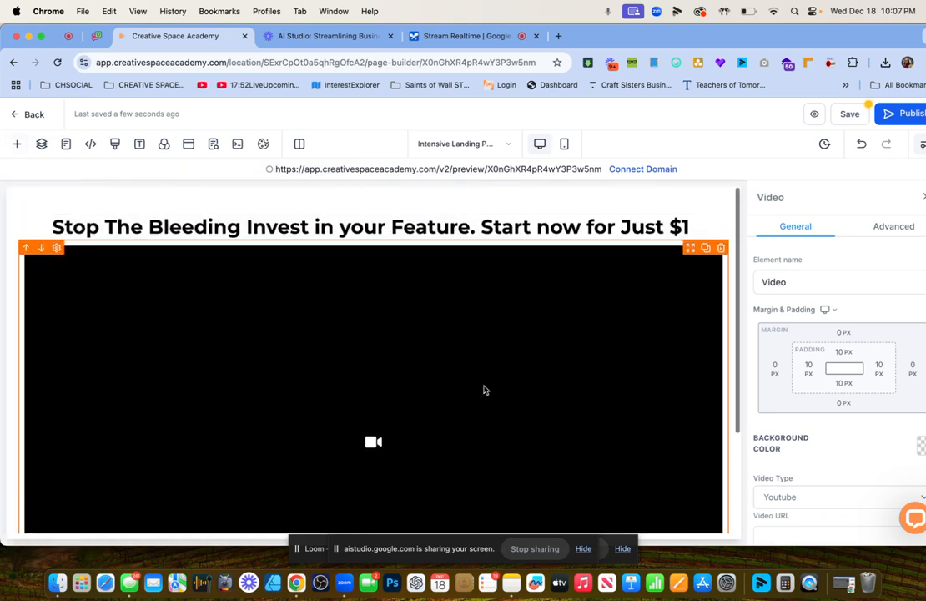
pyautogui.scroll(-1, 486, 390)
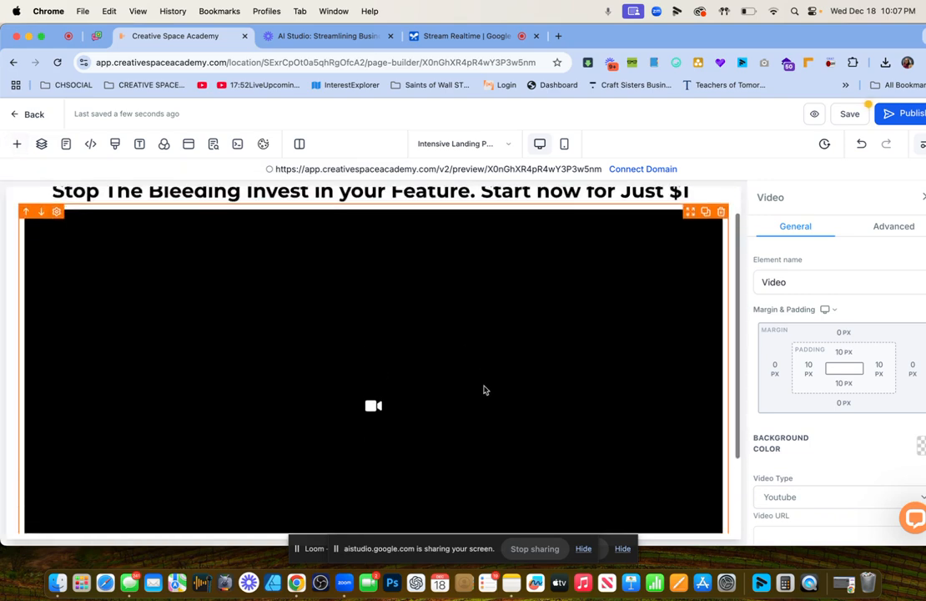
pyautogui.scroll(1, 487, 390)
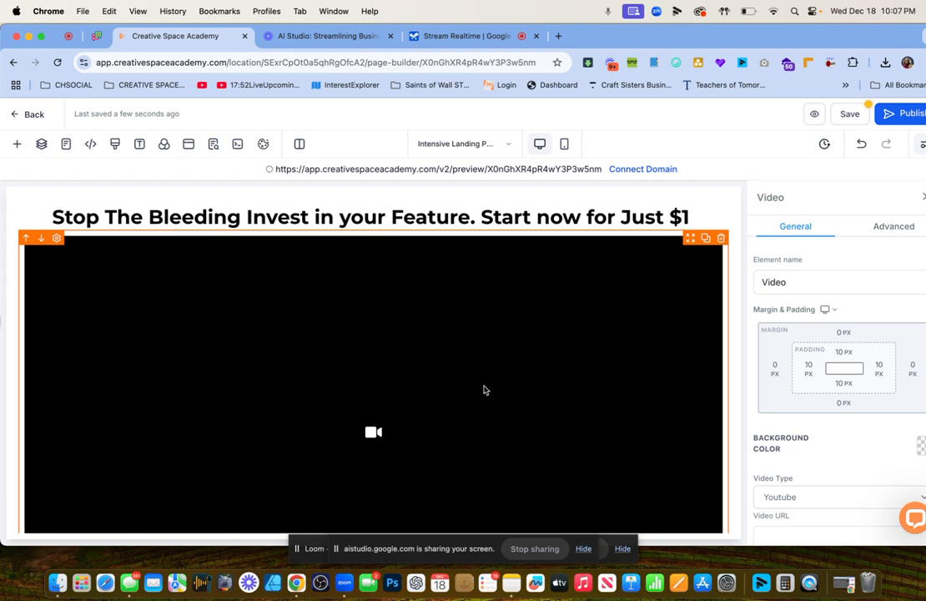
pyautogui.click(377, 217)
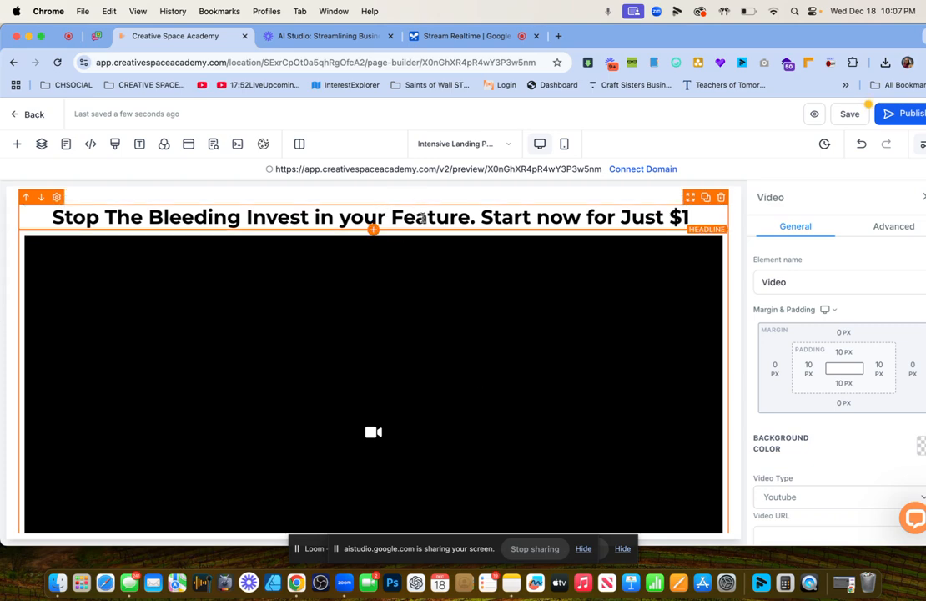
pyautogui.moveTo(469, 217); pyautogui.dragTo(416, 217)
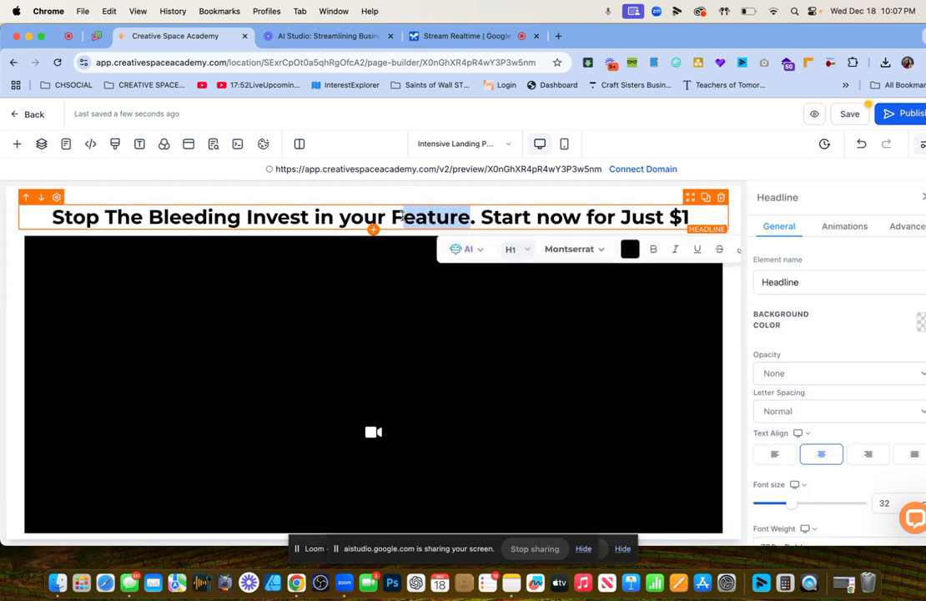
pyautogui.write('uture')
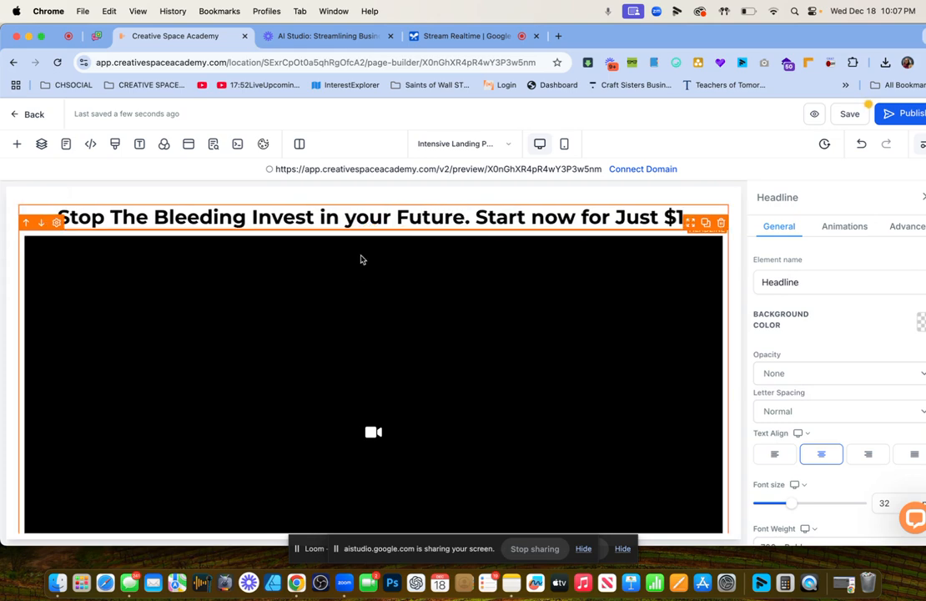
pyautogui.scroll(-2, 398, 336)
pyautogui.scroll(-1, 398, 335)
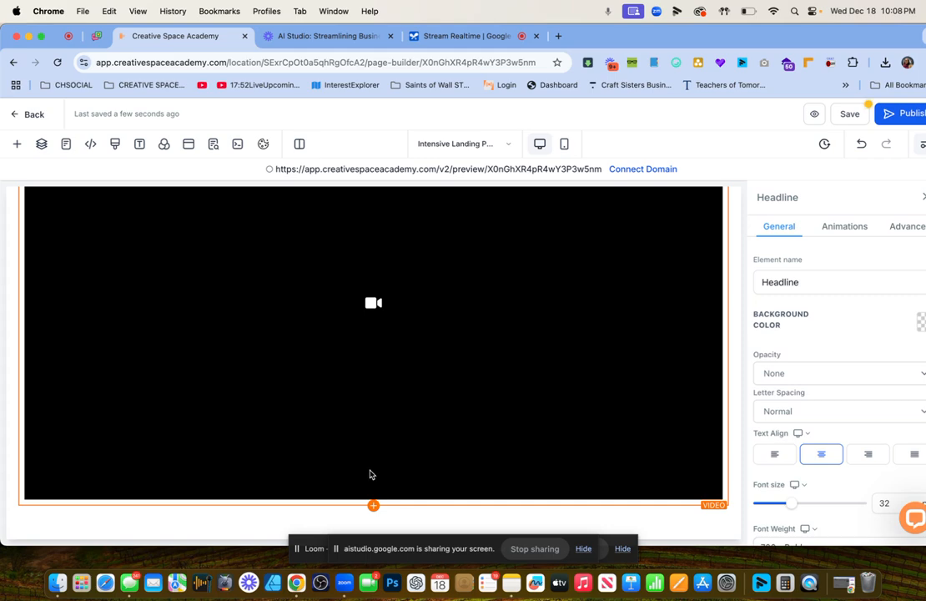
# Add a red-styled button from Buttons beneath the video.
pyautogui.click(374, 505)
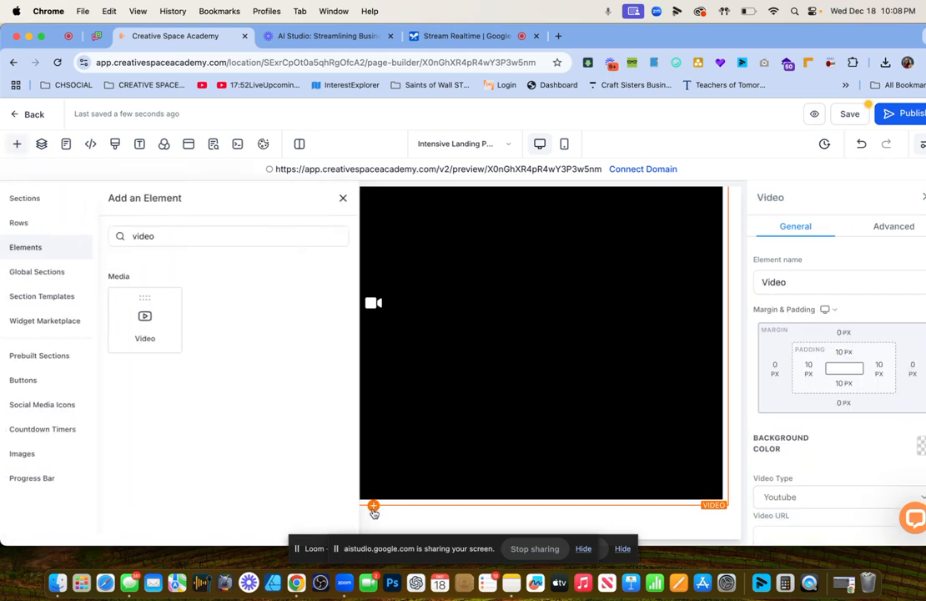
pyautogui.click(32, 380)
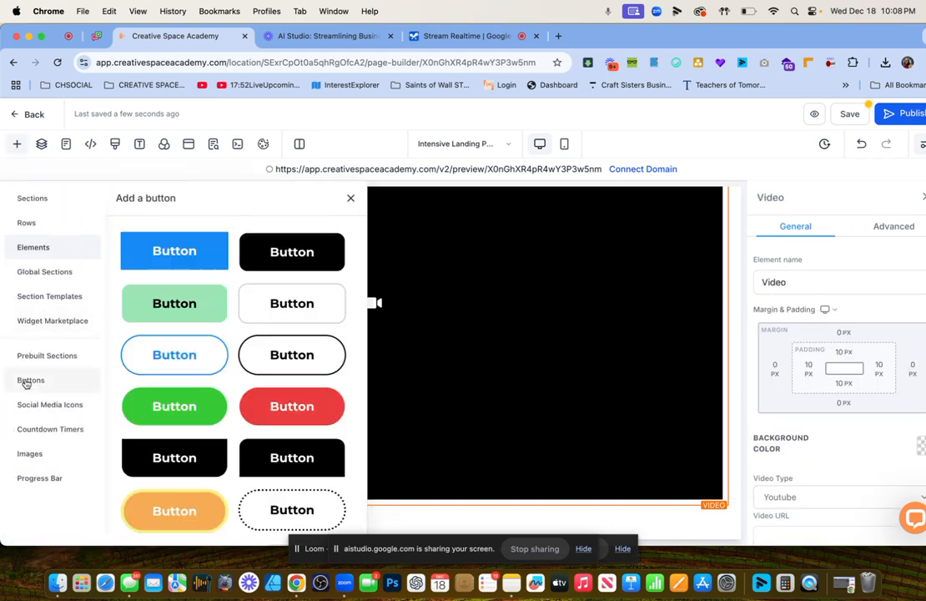
pyautogui.click(304, 404)
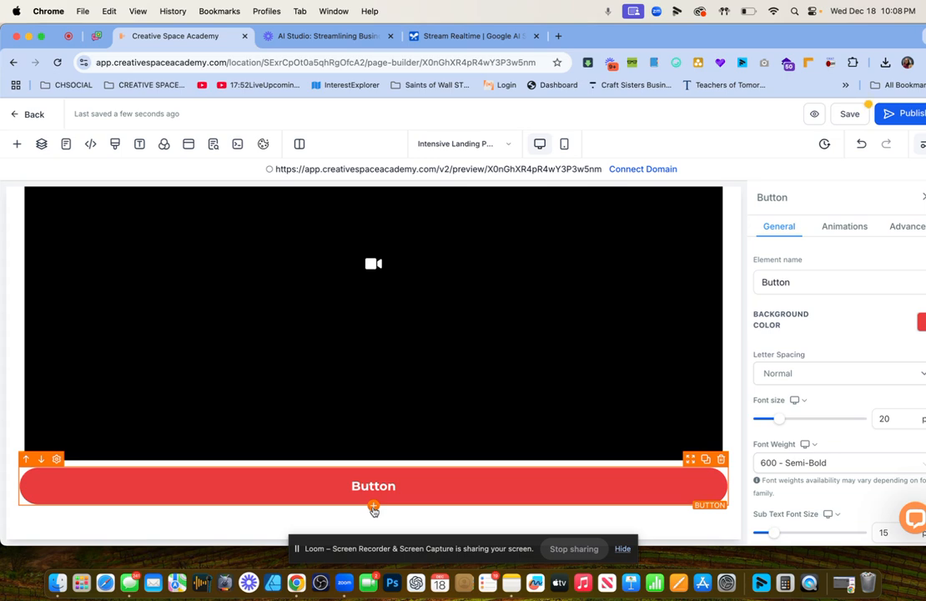
# Browse the Prebuilt Sections templates below the button, such as the Welcome sections.
pyautogui.click(374, 506)
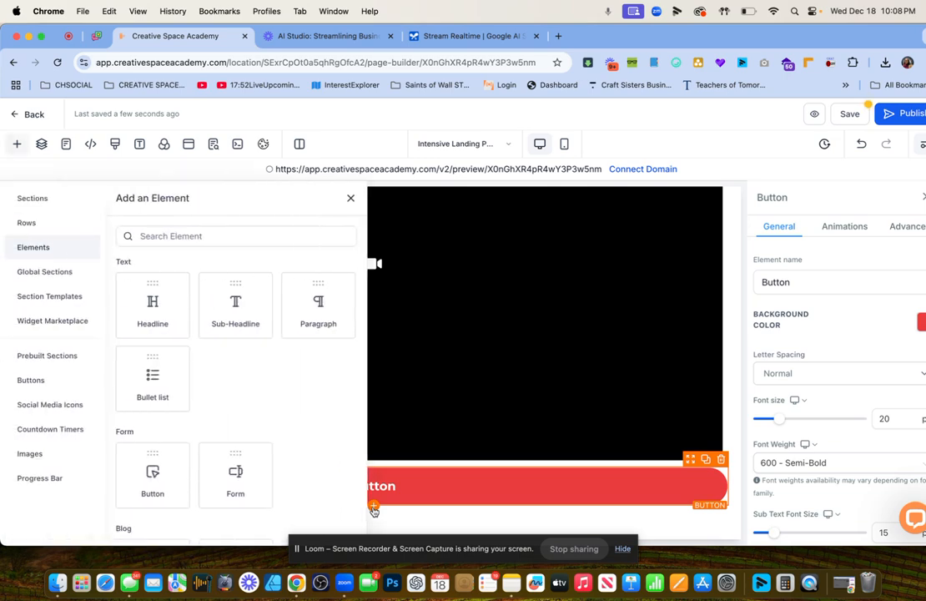
pyautogui.click(55, 358)
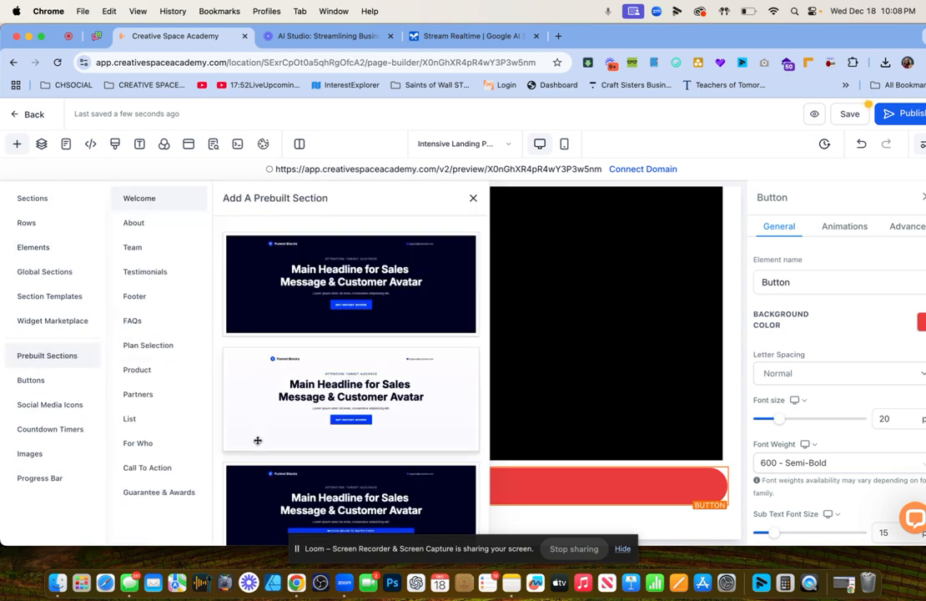
pyautogui.scroll(-4, 250, 429)
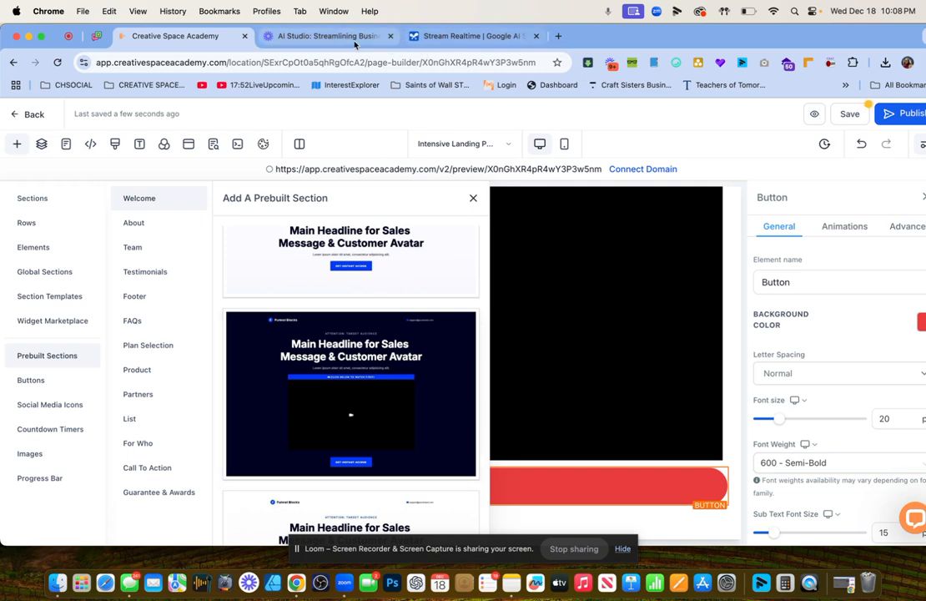
# Switch to the 'Stream Realtime | Google AI Studio' tab to see Gemini's advice.
pyautogui.click(443, 38)
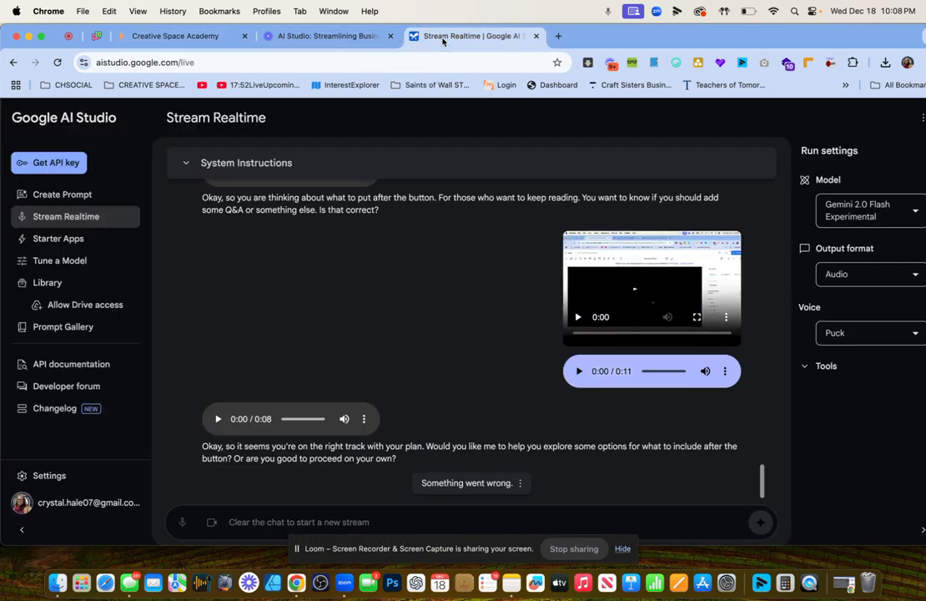